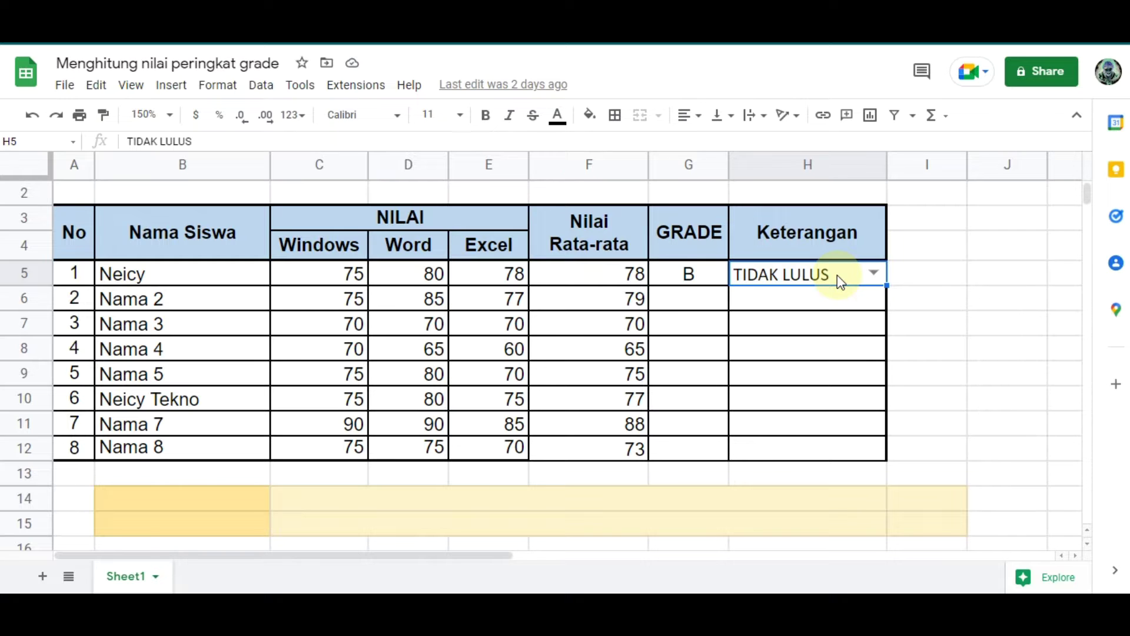
Set the sheet zoom to 200% and examine the dropdown choices in the Keterangan cell H5.
click(871, 271)
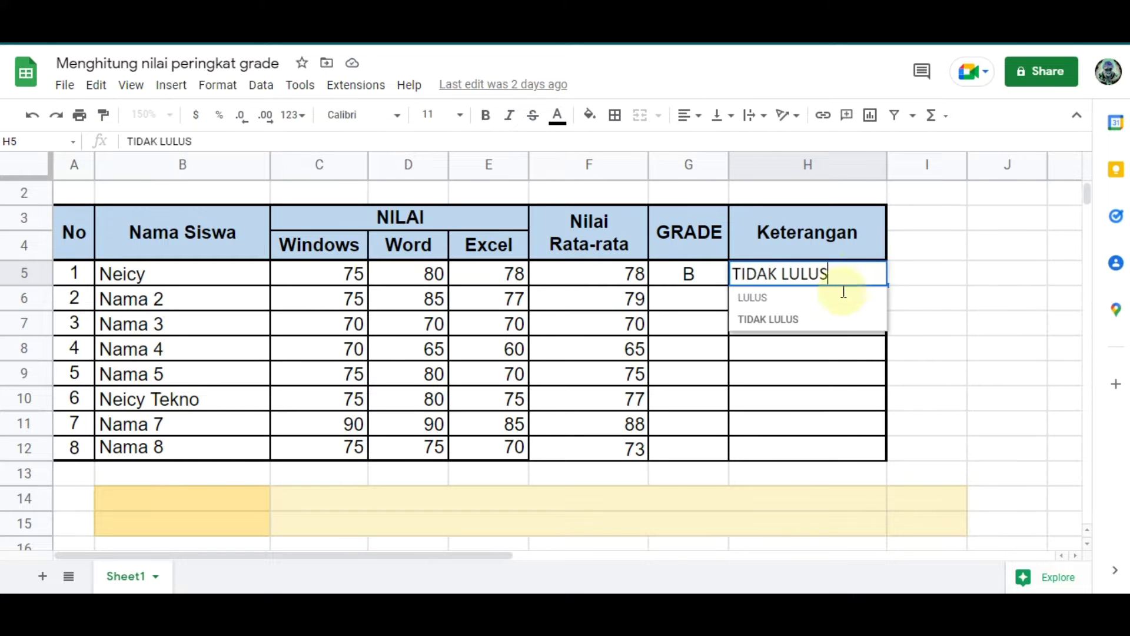
click(927, 275)
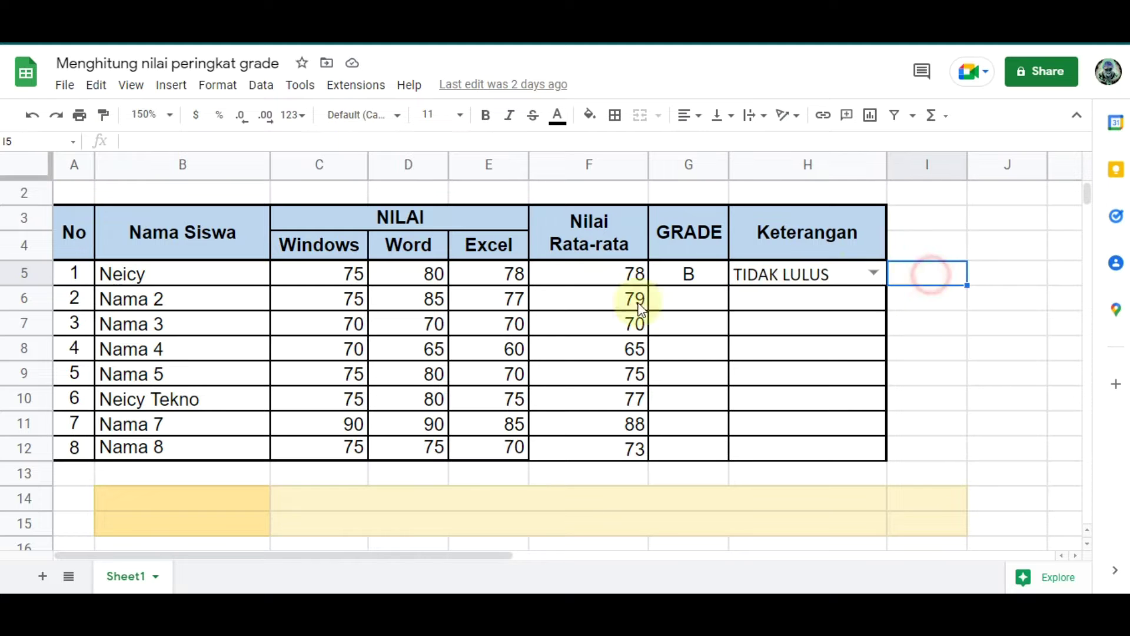
click(151, 112)
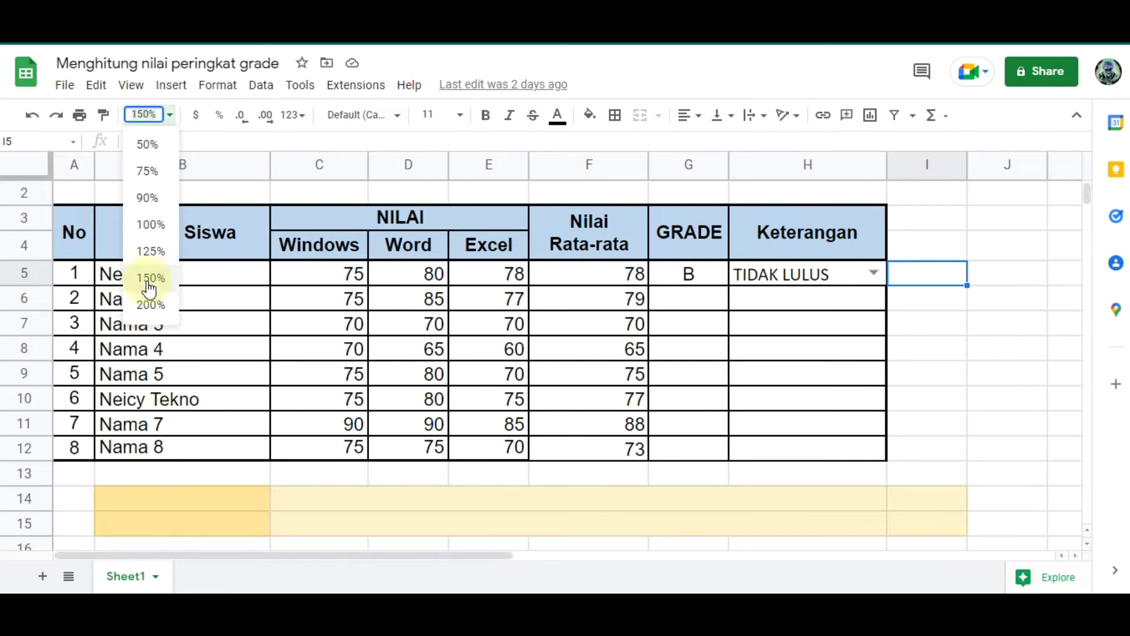
click(146, 306)
drag(376, 551, 544, 560)
click(625, 325)
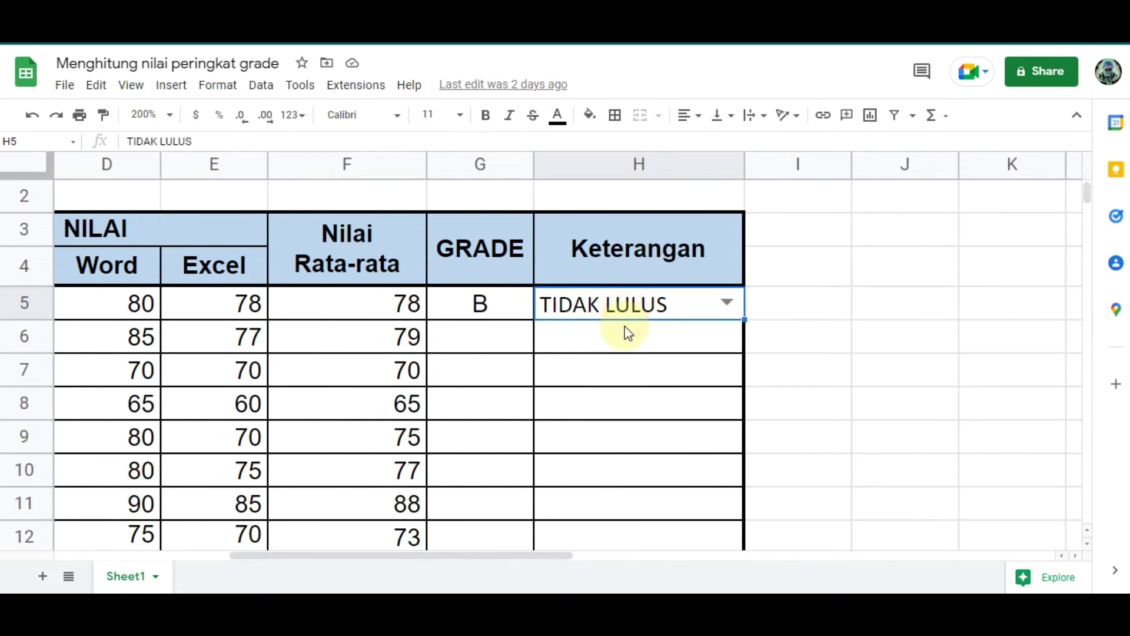
click(625, 328)
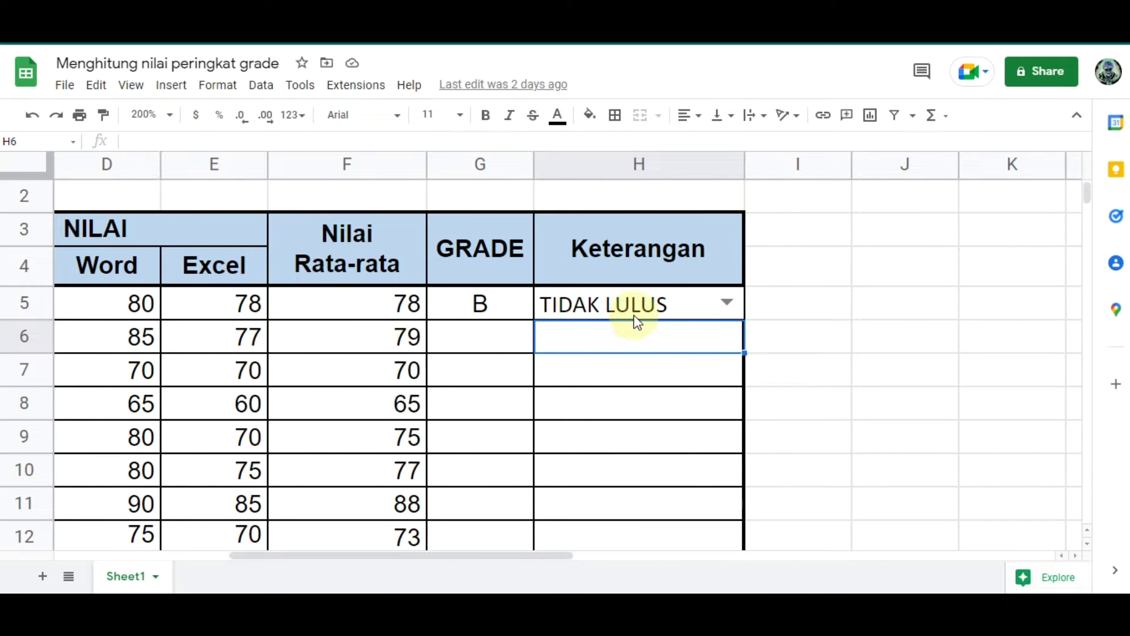
click(789, 304)
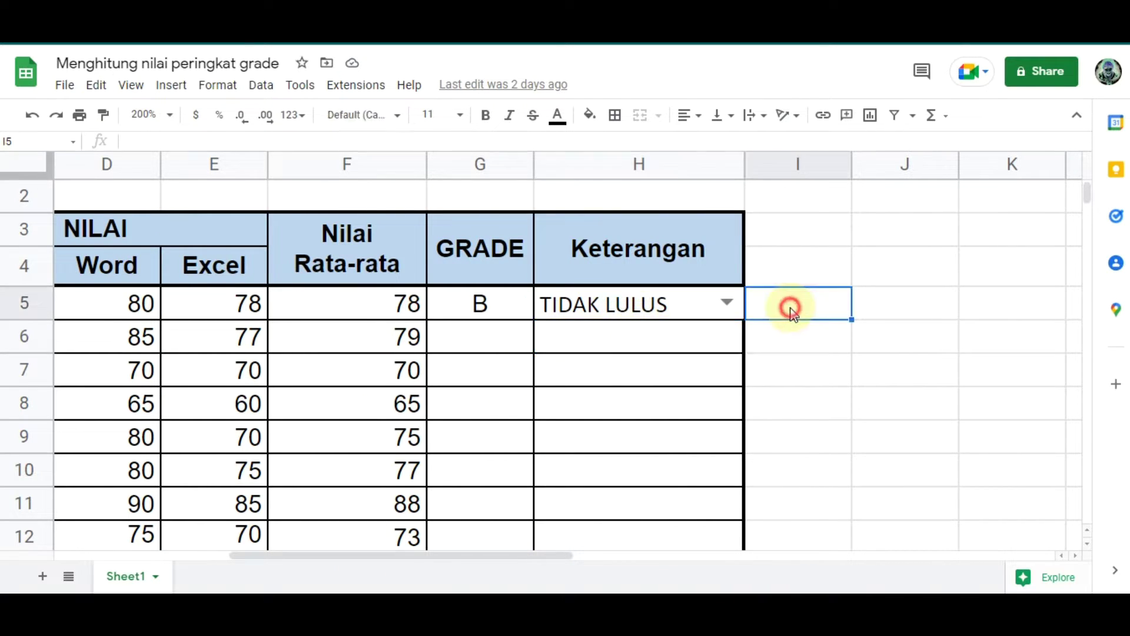
click(727, 304)
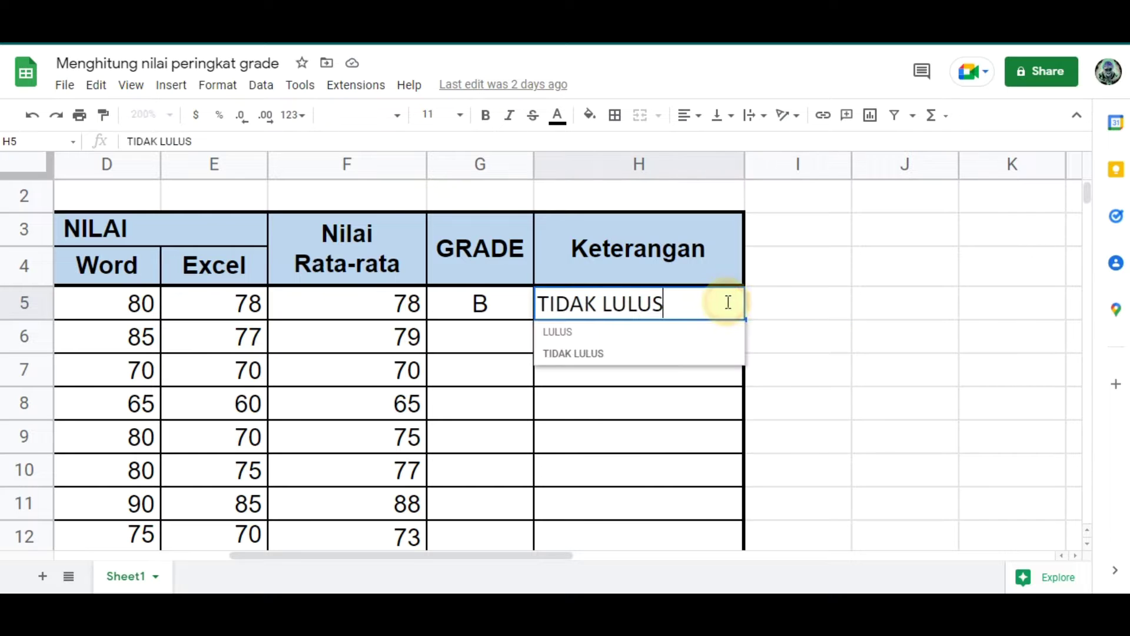
click(839, 312)
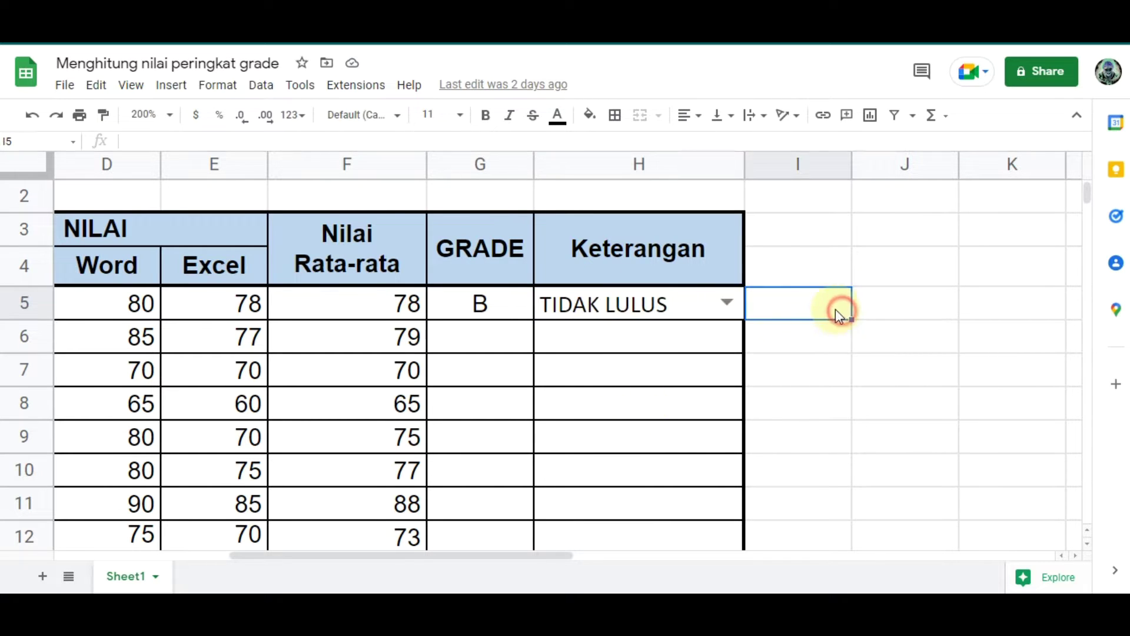
click(730, 303)
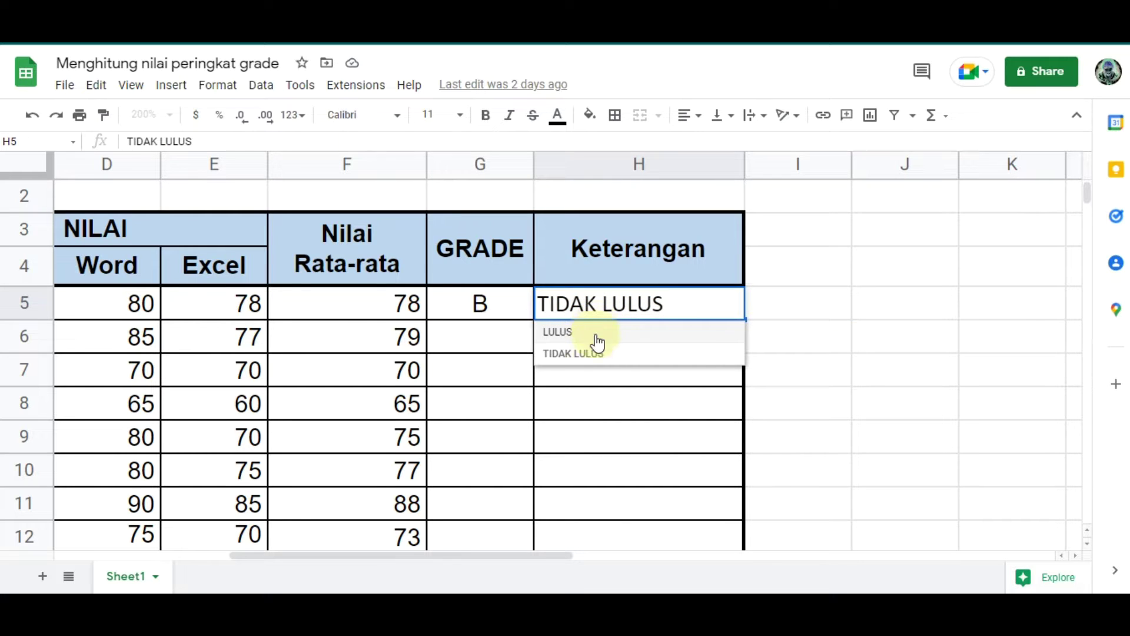
click(845, 266)
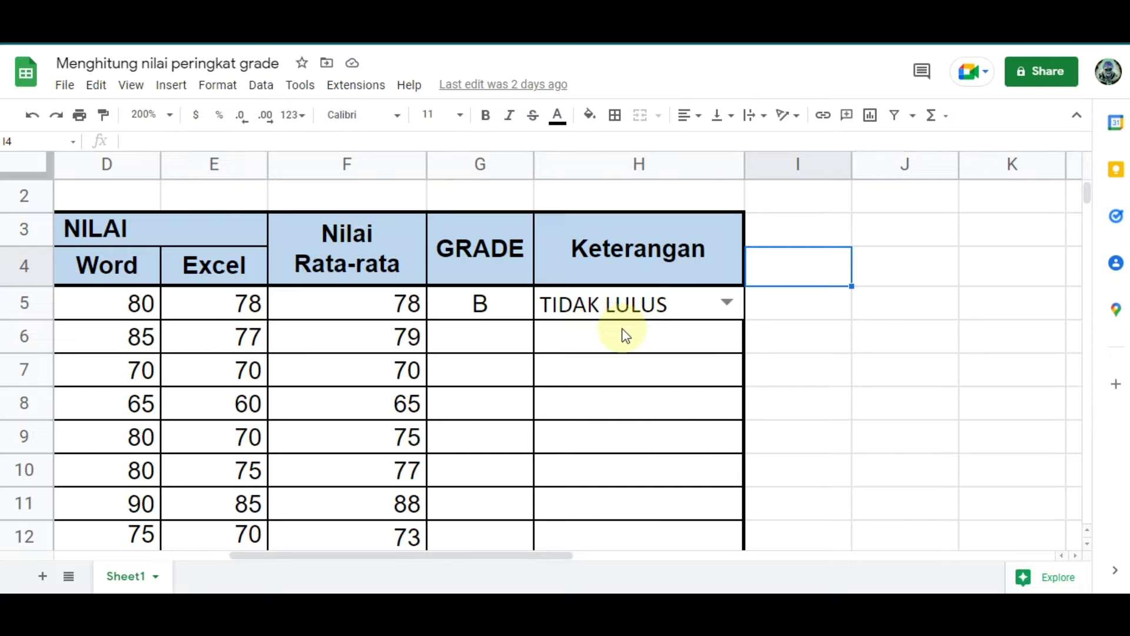
Add data validation to cell H6 as a List of items with the entries LULUS and TIDAK LULUS, and save it.
click(625, 336)
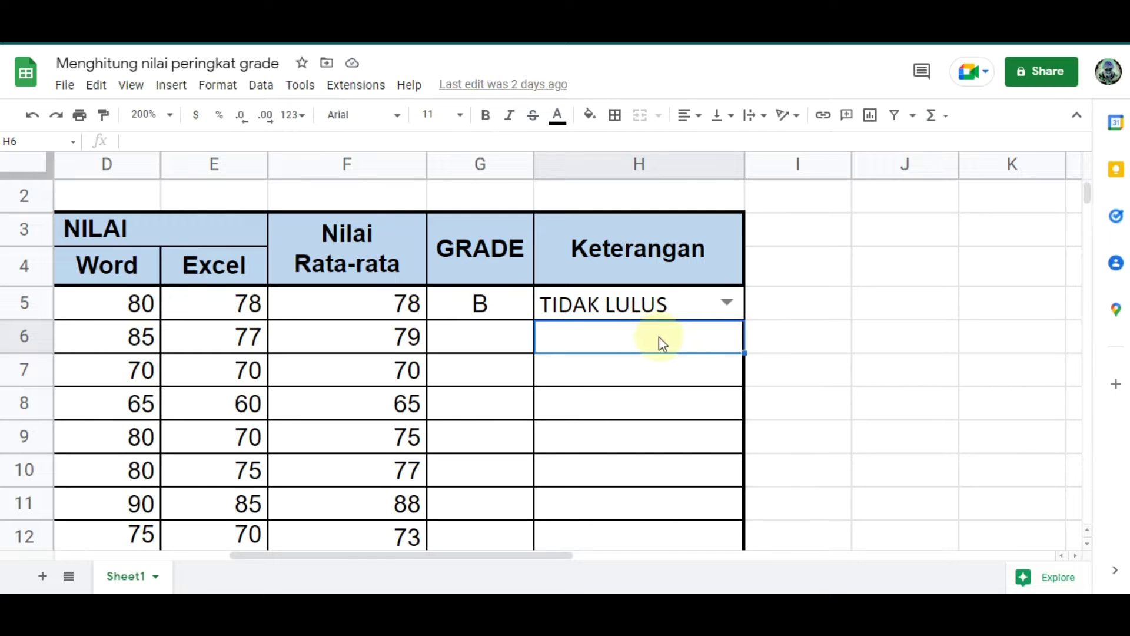
click(632, 341)
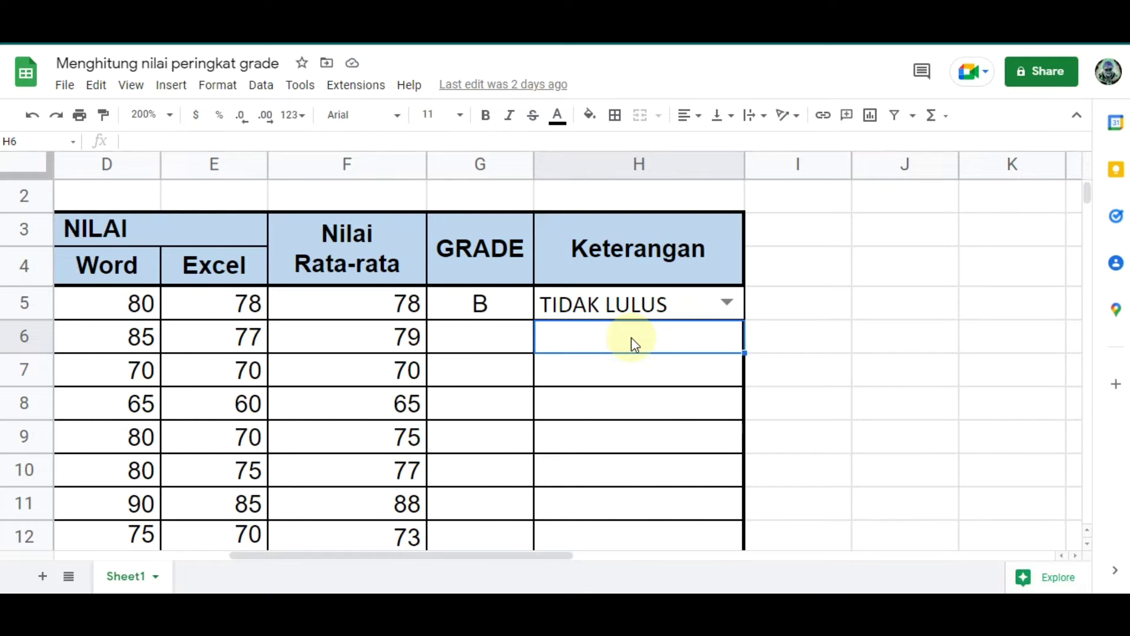
click(259, 88)
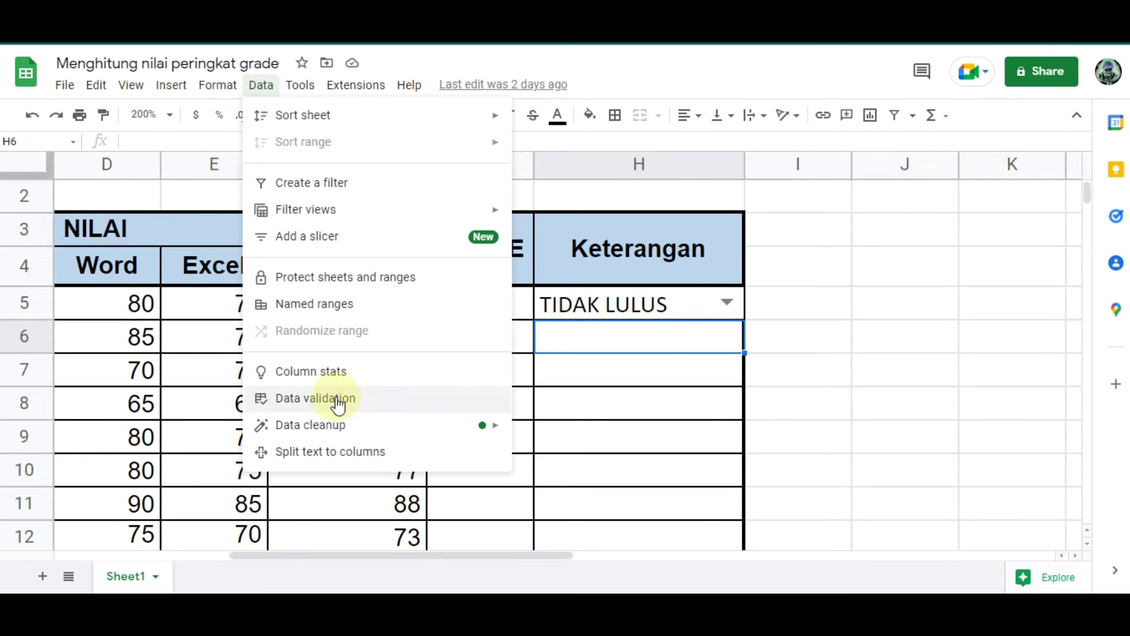
click(369, 400)
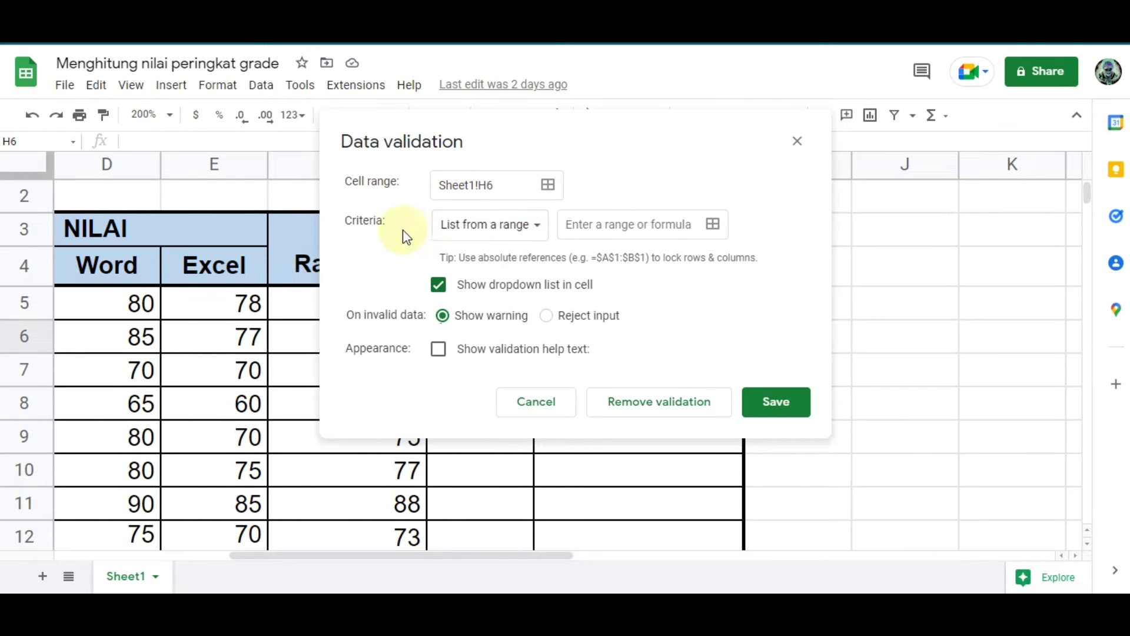
click(530, 231)
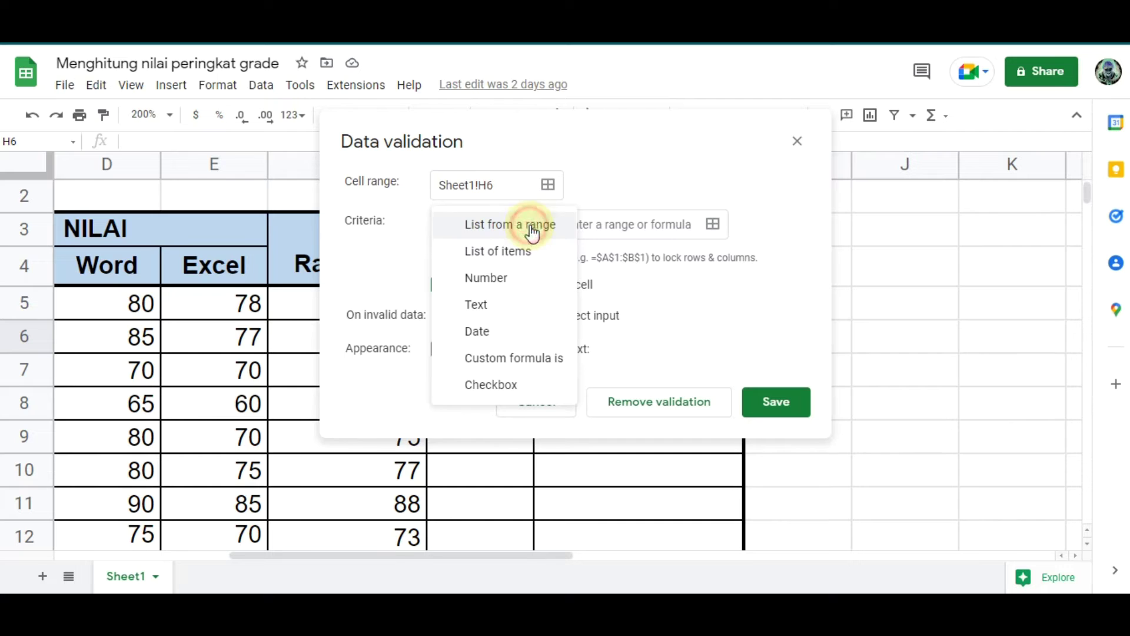
click(510, 264)
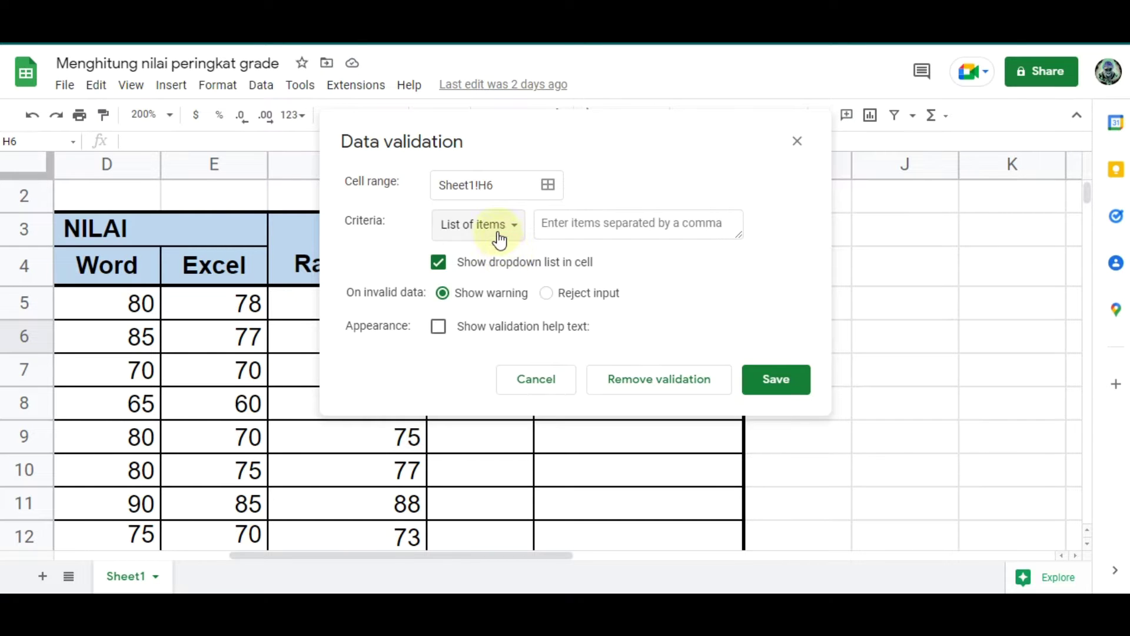
click(612, 228)
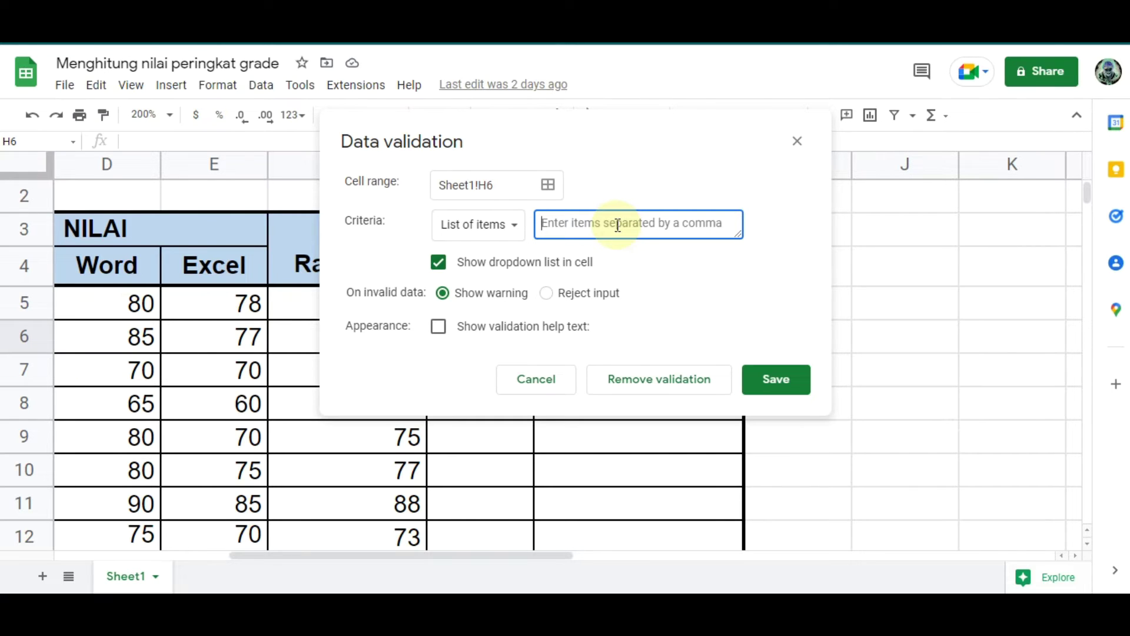
text(LULUS)
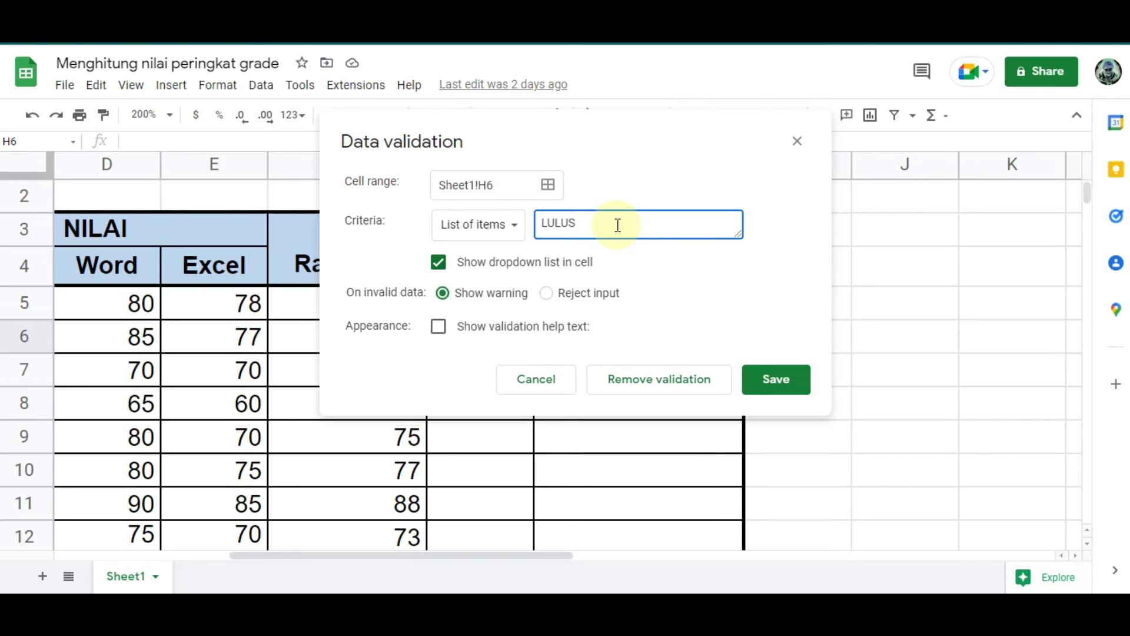
text(, TIDAK LULUS)
click(776, 383)
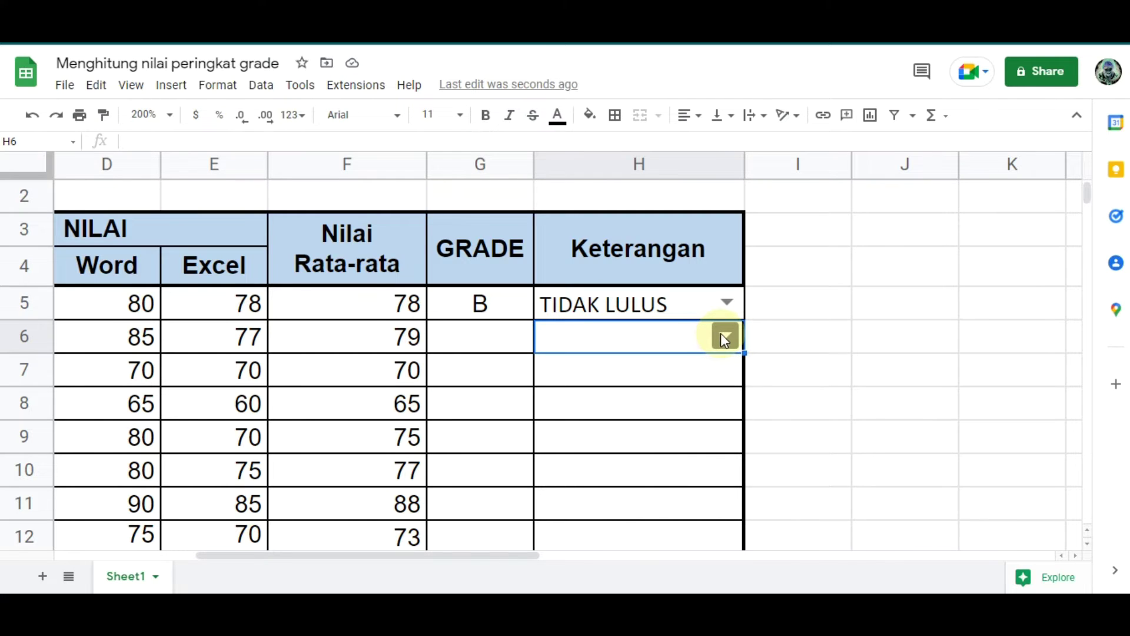
Choose LULUS from the new dropdown in cell H6.
click(724, 338)
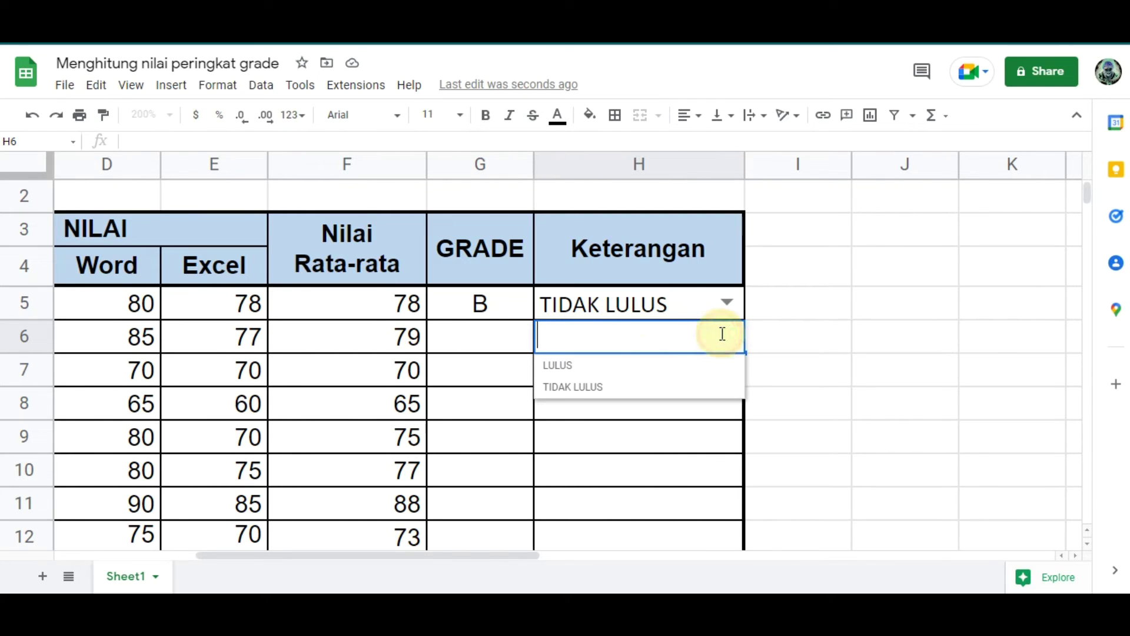
click(569, 366)
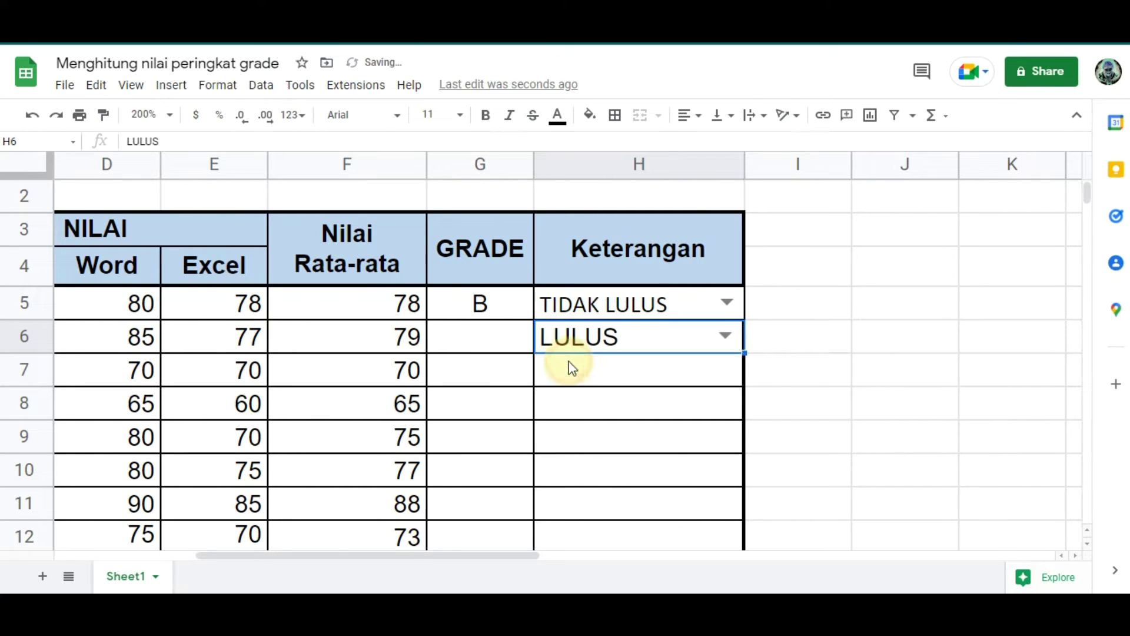
click(694, 360)
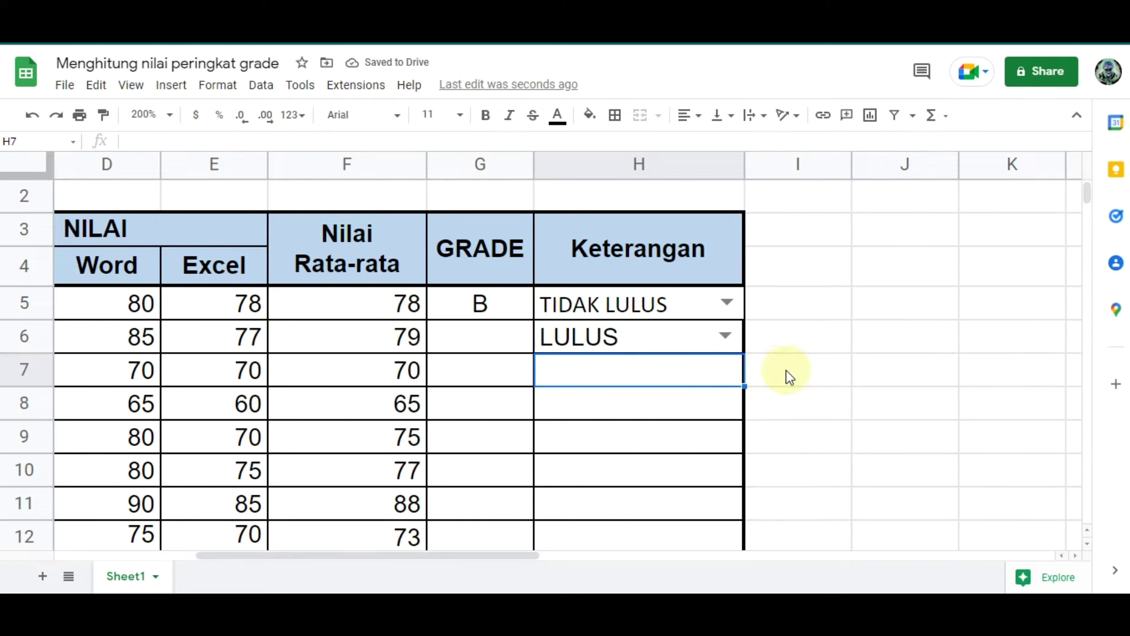
Fill the dropdown of cell H6 down the Keterangan column through H12.
scroll(786, 370, down, 1)
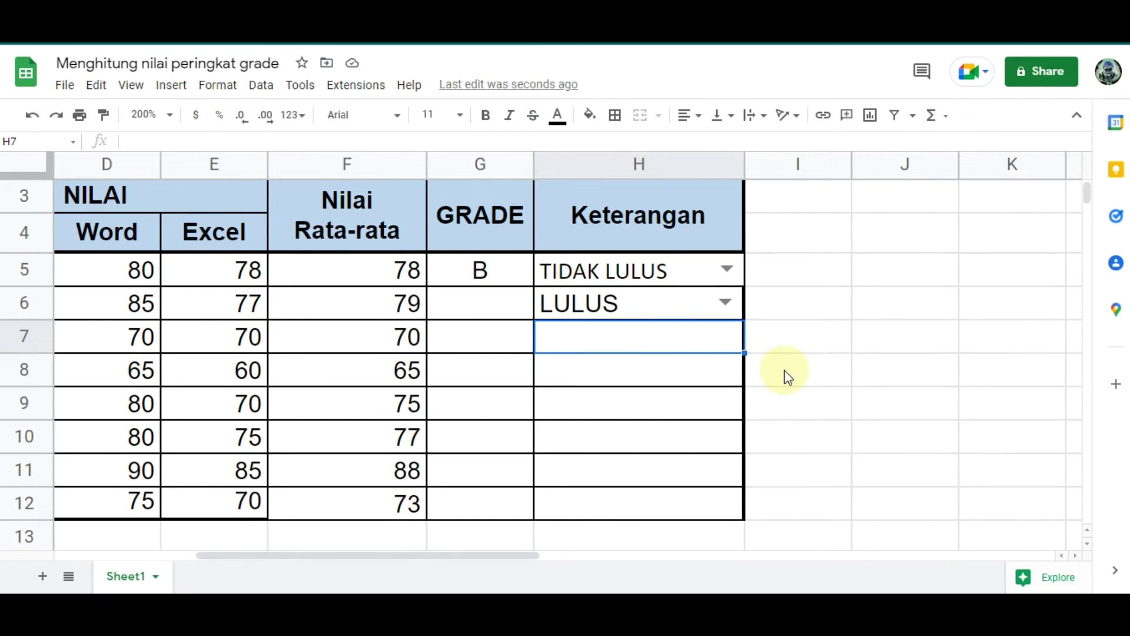
click(661, 313)
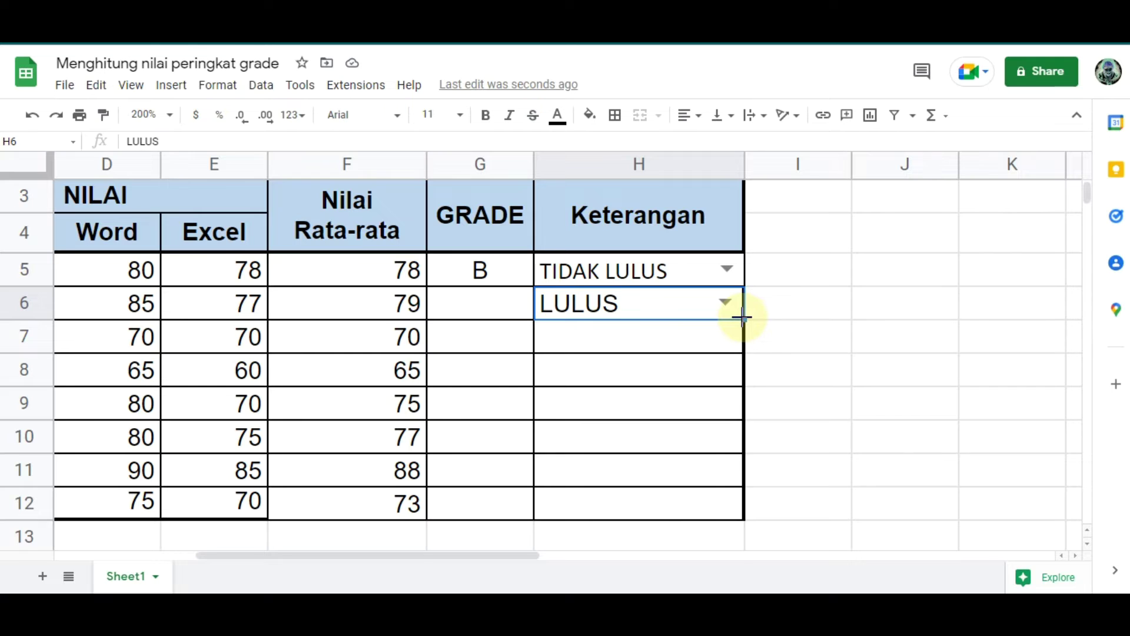
drag(743, 319, 730, 514)
right_click(721, 499)
click(651, 542)
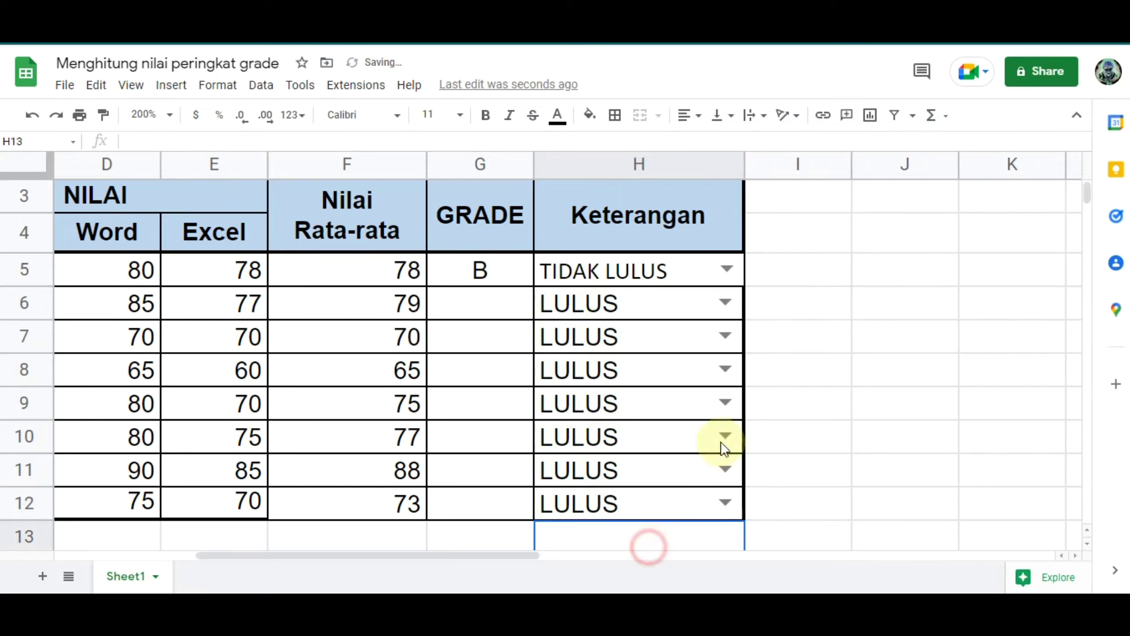
Try out the copied dropdowns by setting cells H7, H9 and H10 to TIDAK LULUS.
click(727, 336)
click(638, 389)
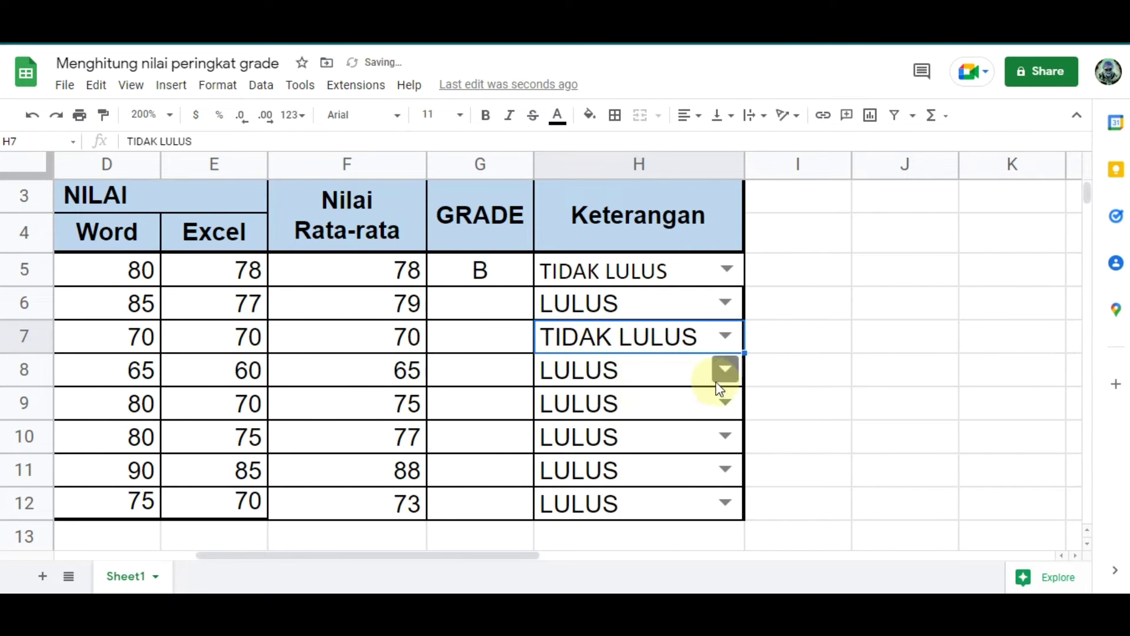
click(725, 402)
click(635, 458)
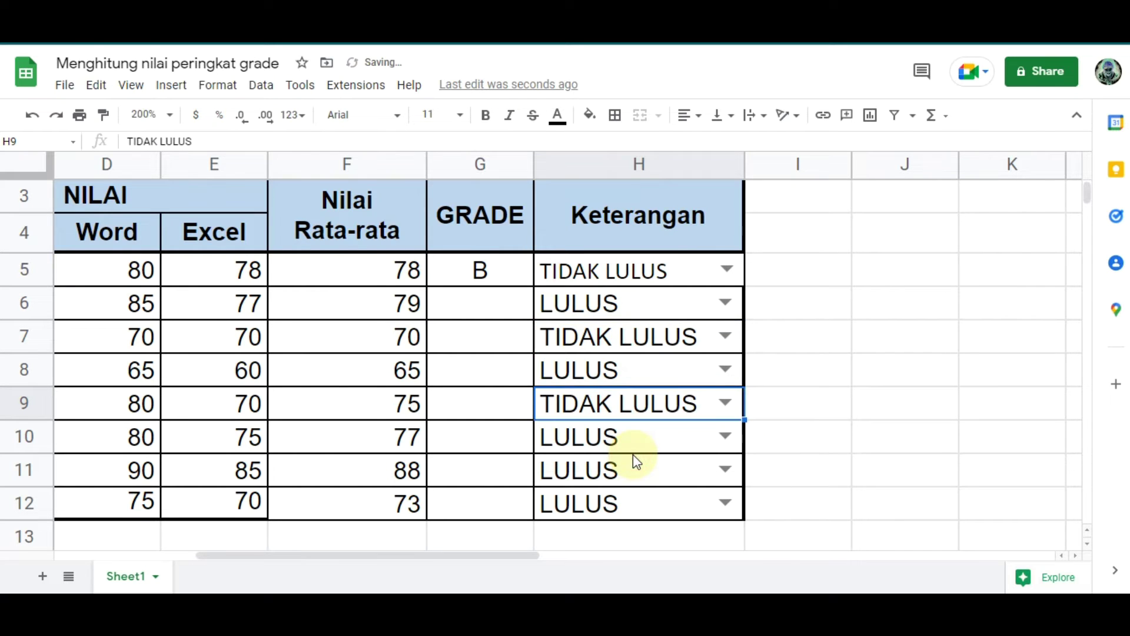
click(725, 468)
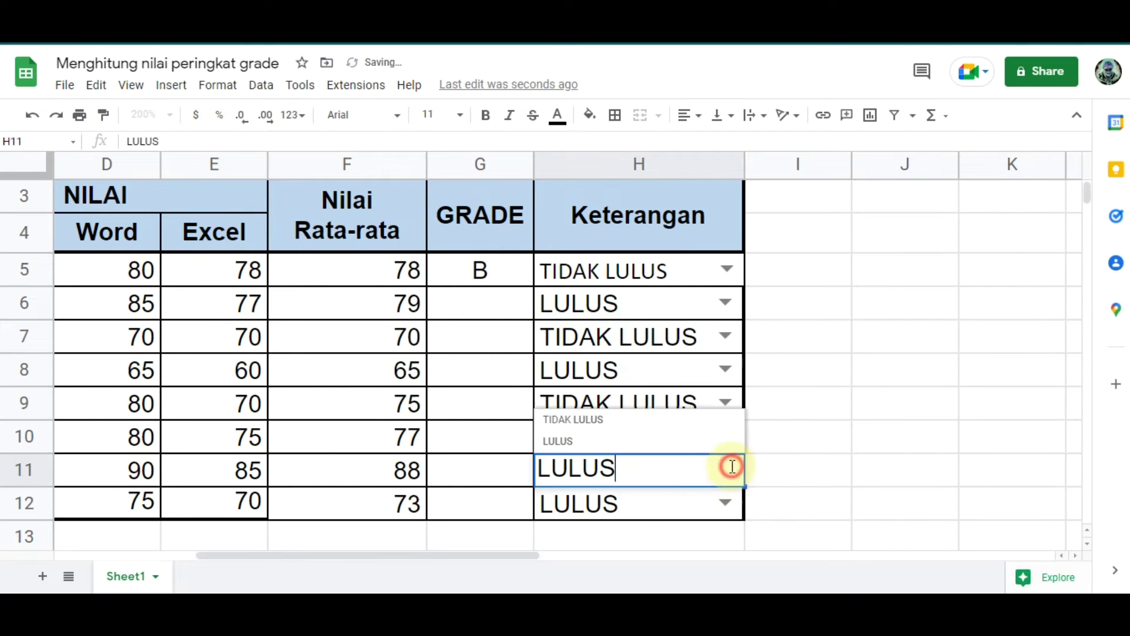
click(632, 443)
click(726, 436)
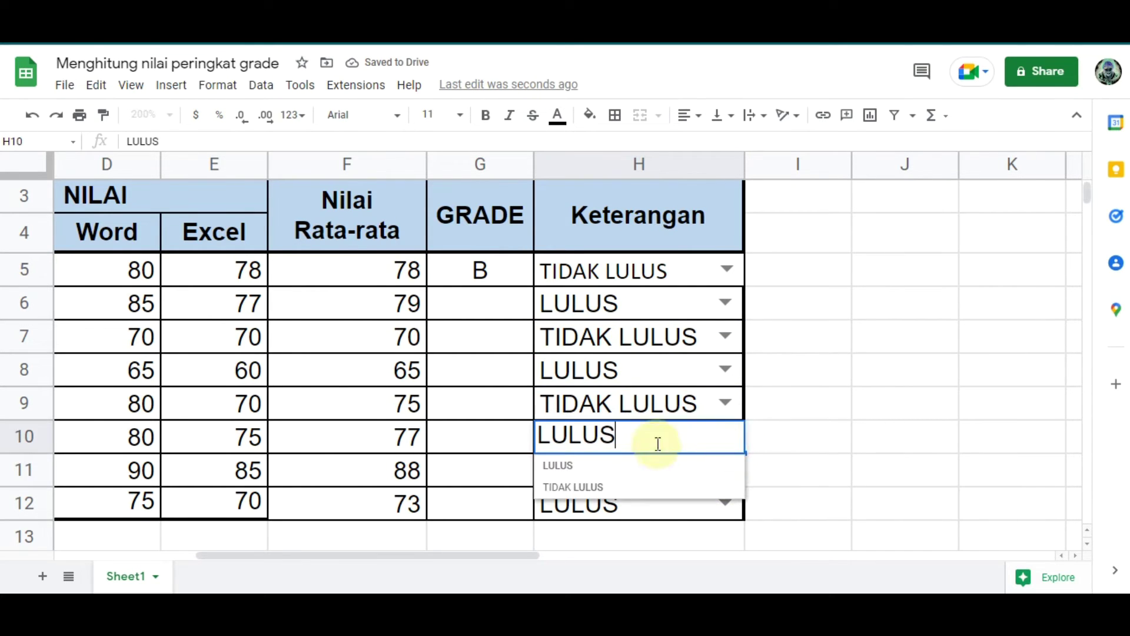
click(617, 487)
click(937, 372)
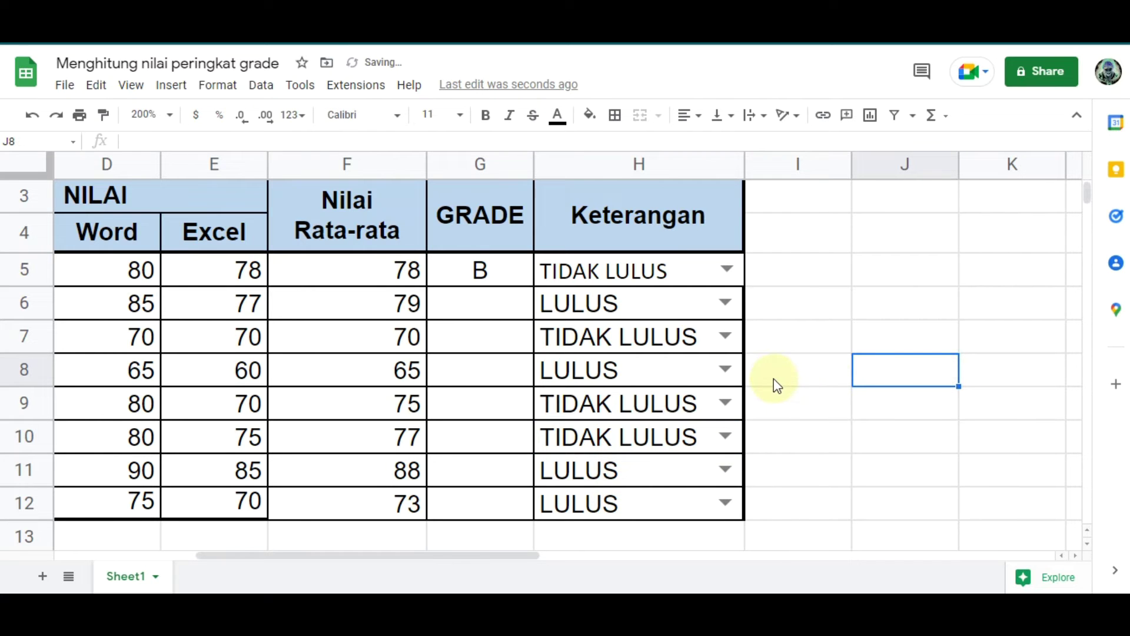
click(725, 335)
click(797, 288)
click(799, 279)
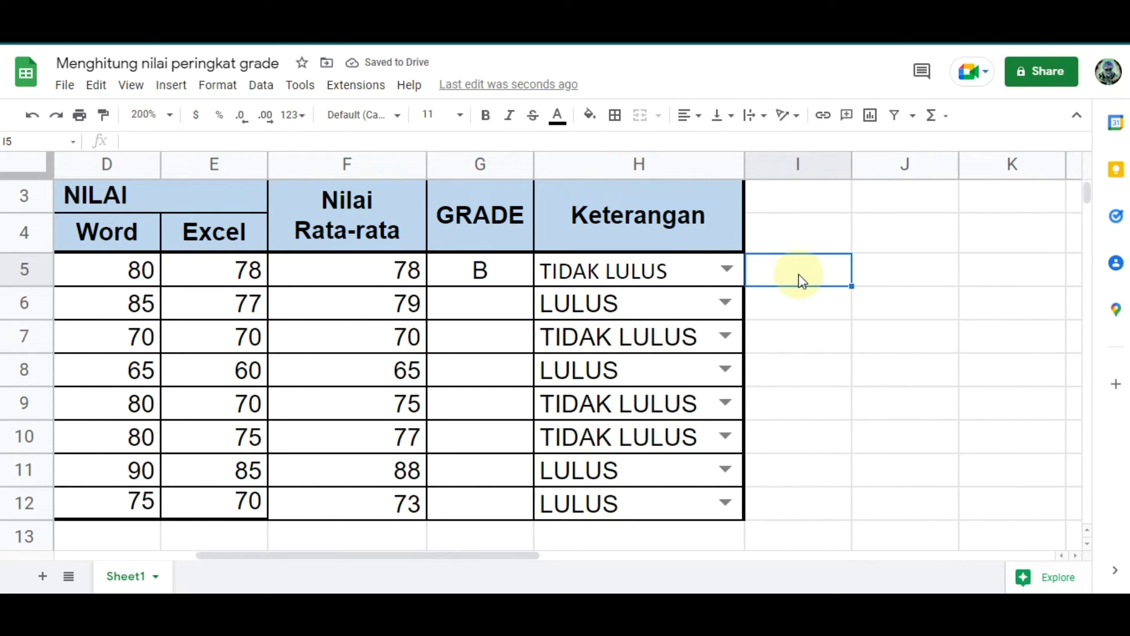
Undo the dropdown choices in H7, H9 and H10 and the fill into H7:H12.
click(601, 306)
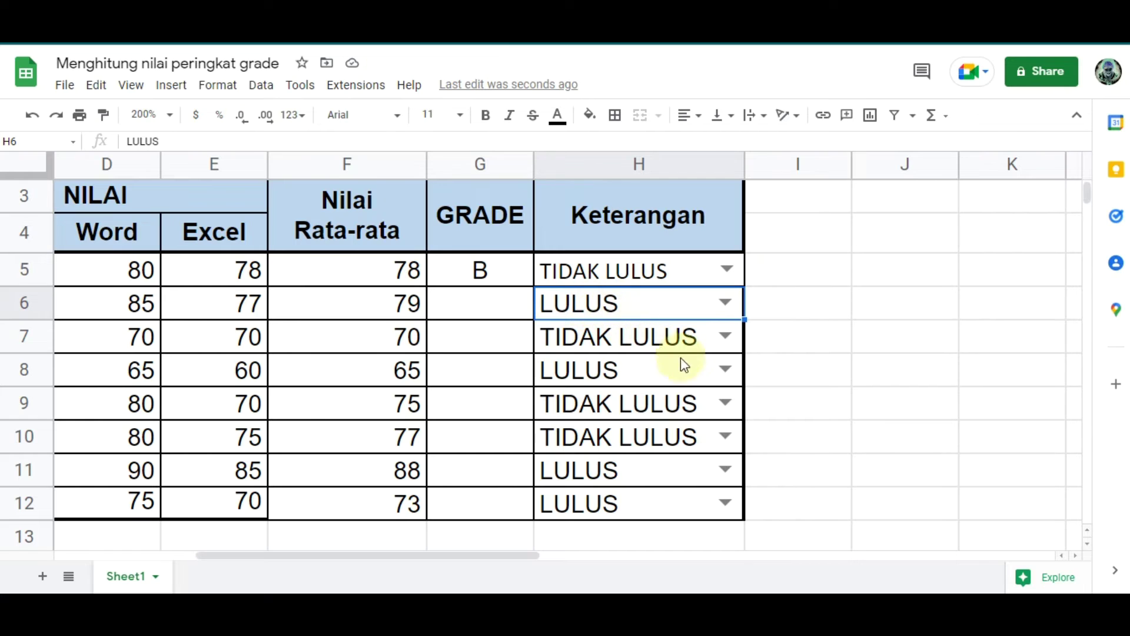
key(ctrl+z)
key(ctrl+z)
key(ctrl+z)
key(ctrl+z)
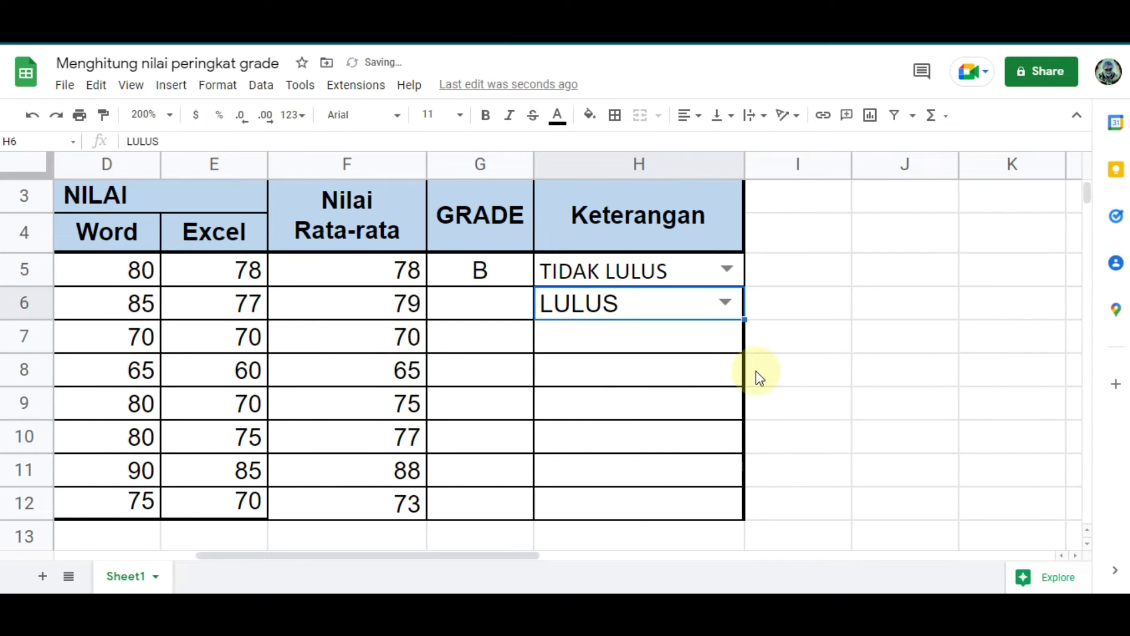
Add data validation to cell H7 using a list of items with LULUS and TIDAK LULUS, shown as a dropdown.
click(644, 346)
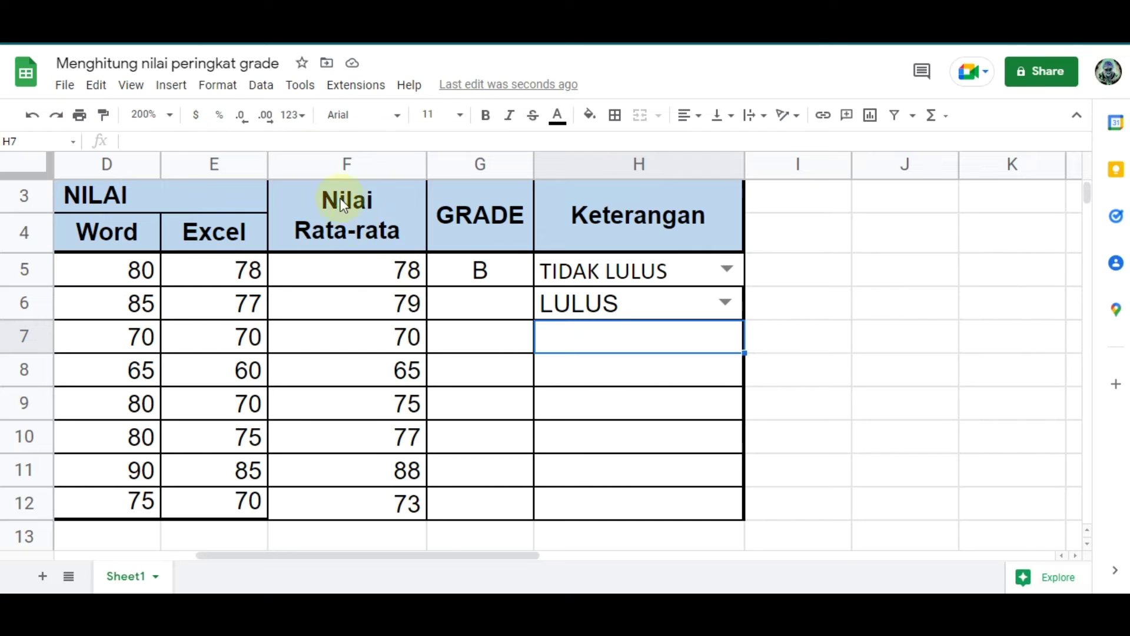
click(261, 88)
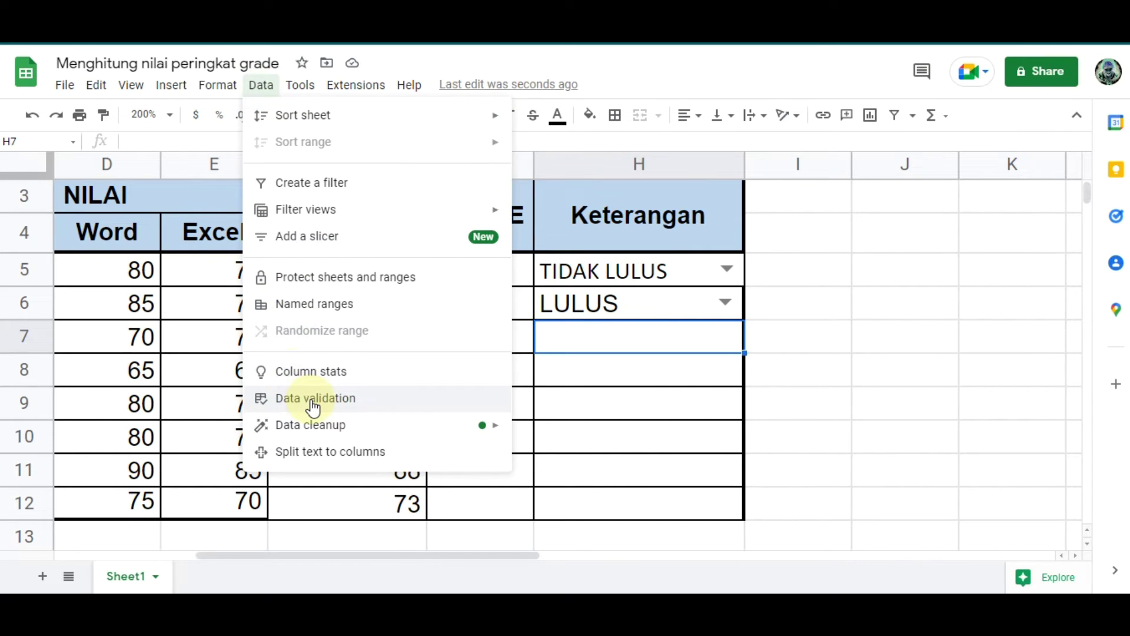
click(372, 400)
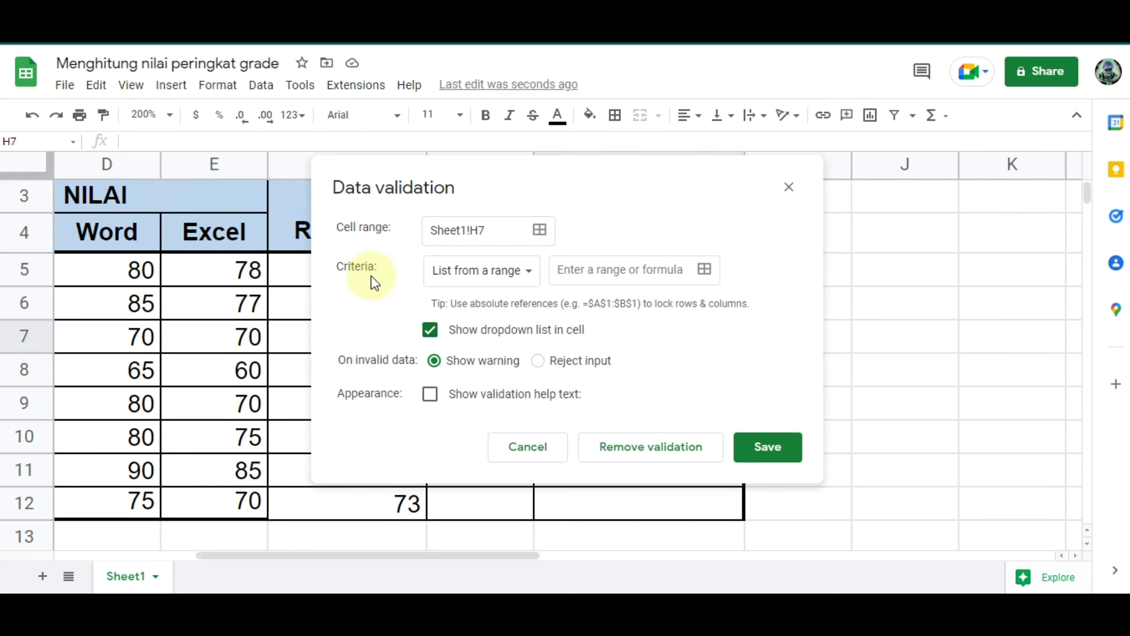
click(498, 271)
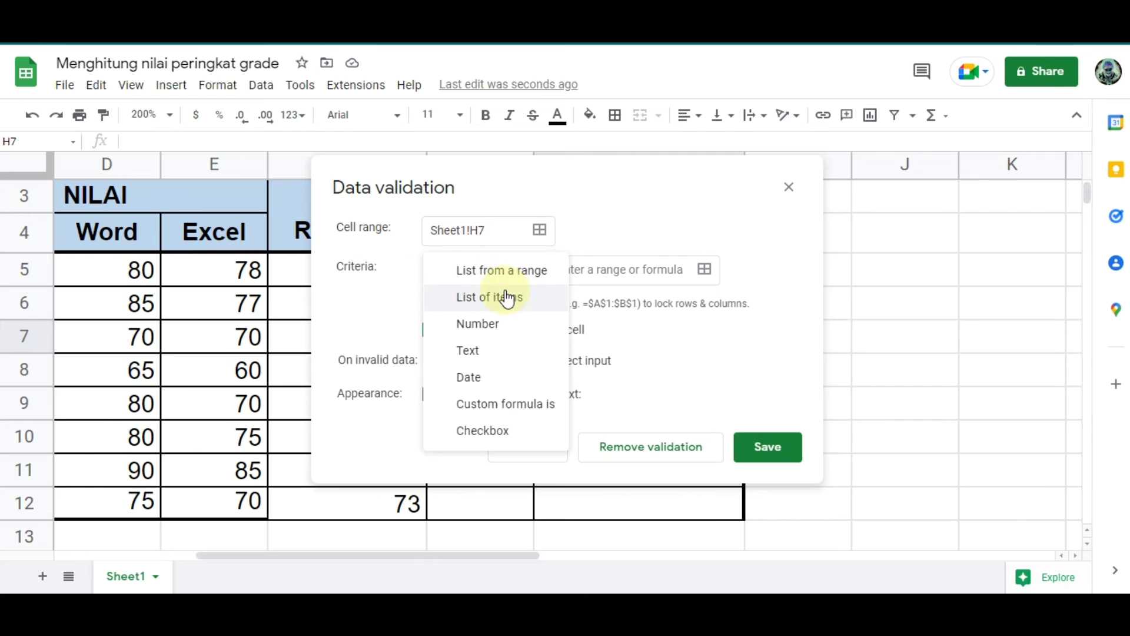
click(526, 299)
click(572, 272)
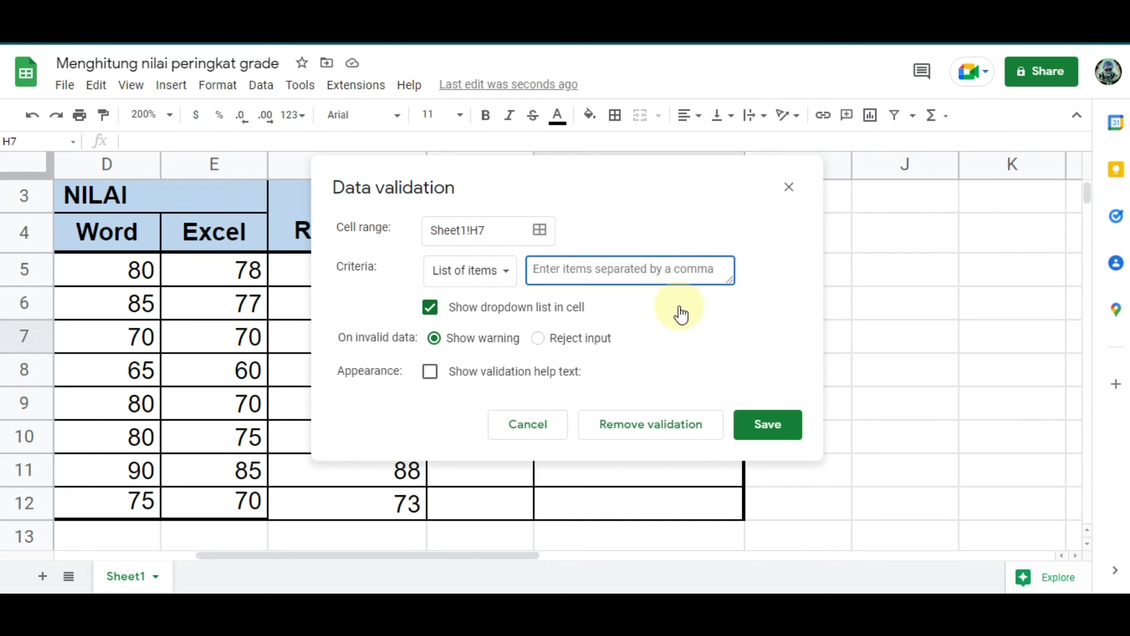
text(LULUS)
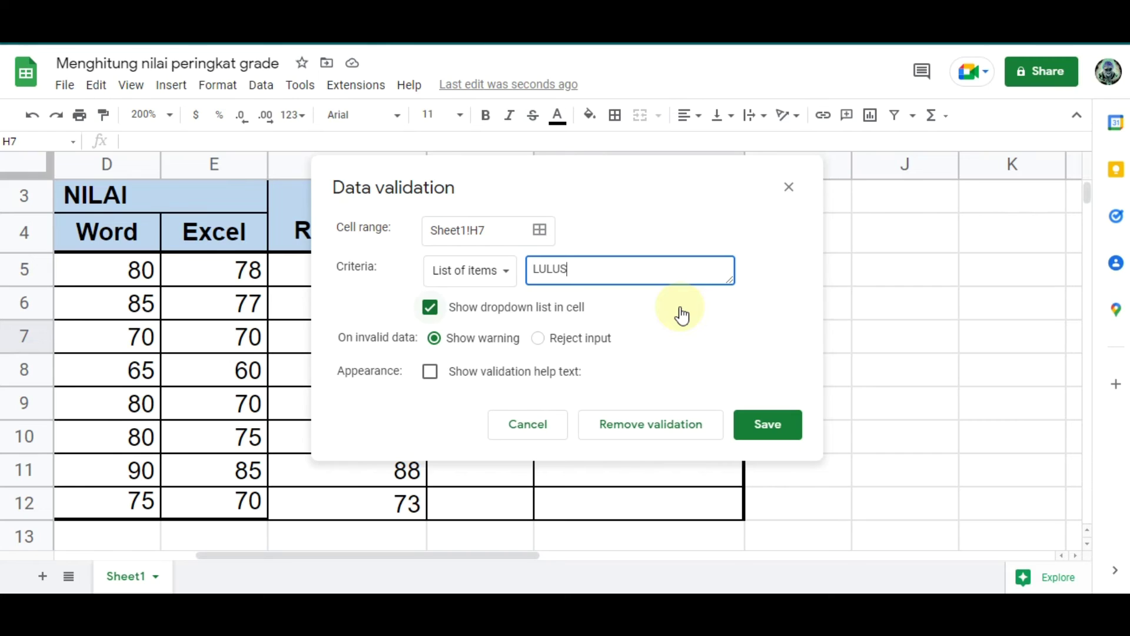
text(, TIDAK LULUS)
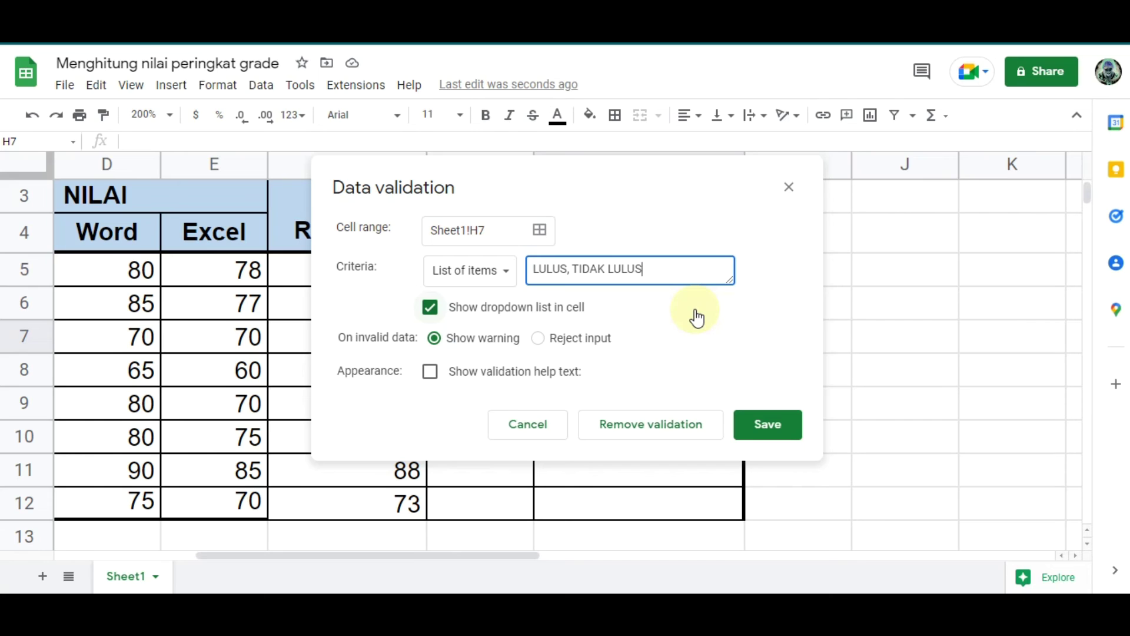
click(770, 425)
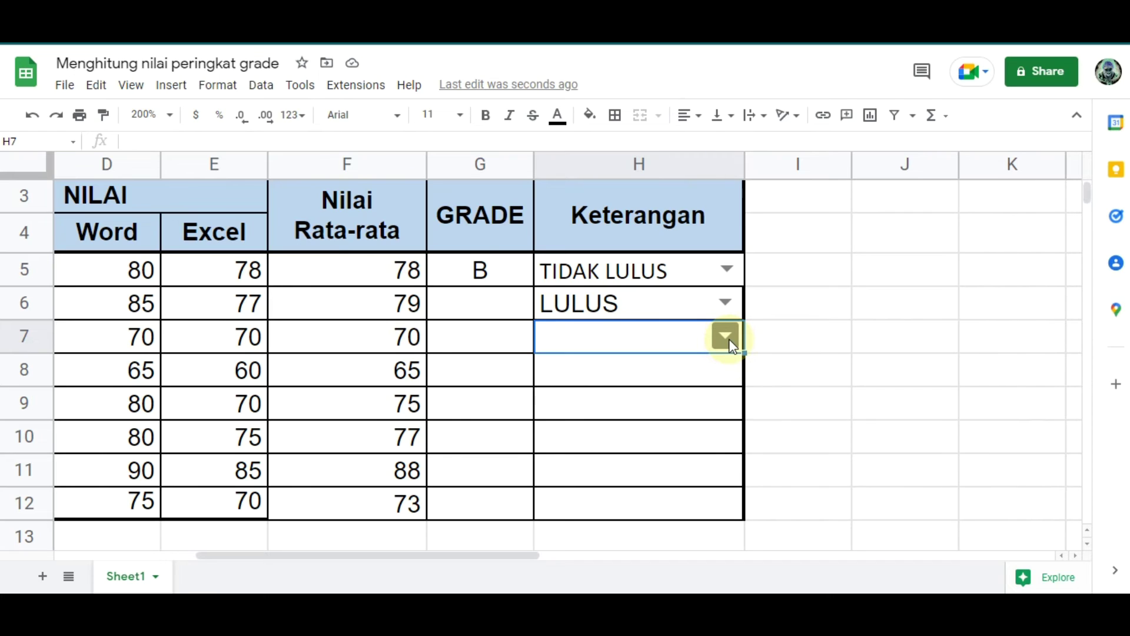
Choose TIDAK LULUS in cell H7 and fill it with its dropdown down the Keterangan column through H11.
click(732, 345)
click(621, 390)
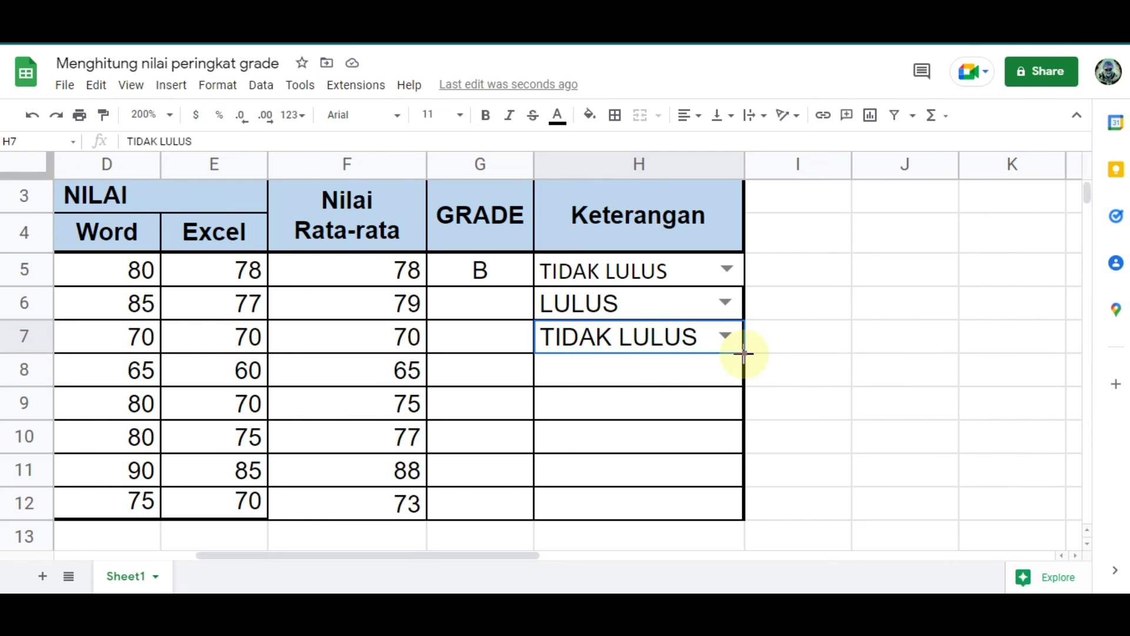
drag(743, 354, 735, 471)
right_click(731, 475)
key(Escape)
click(718, 497)
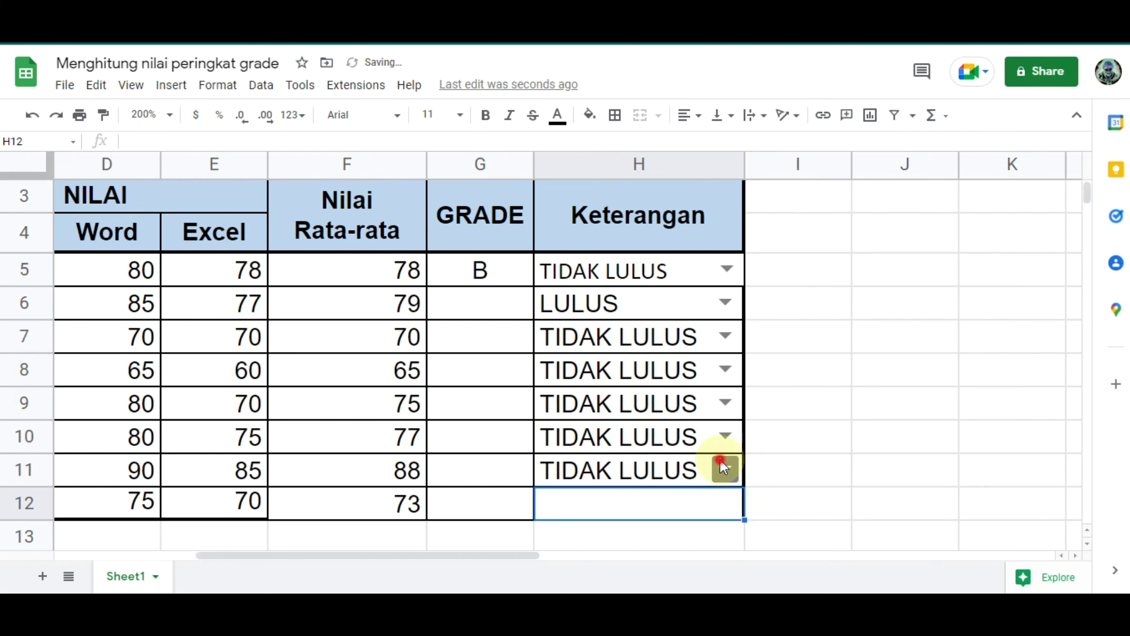
click(719, 459)
click(801, 480)
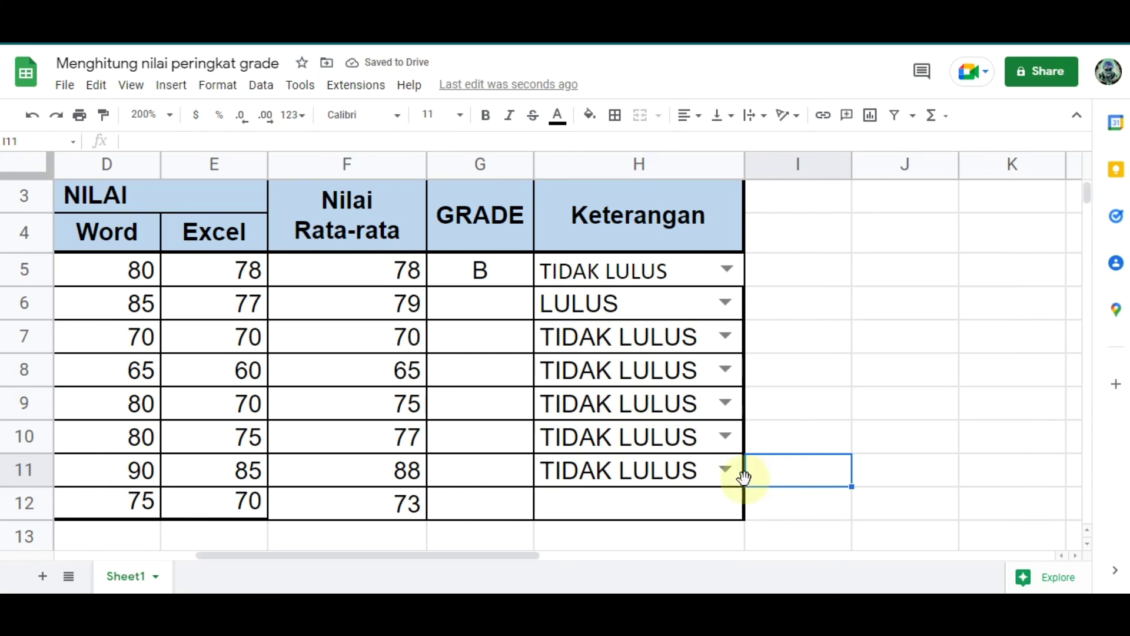
Try filling the dropdown of cell H11 down through H13, and undo that fill.
click(674, 474)
drag(744, 487, 742, 530)
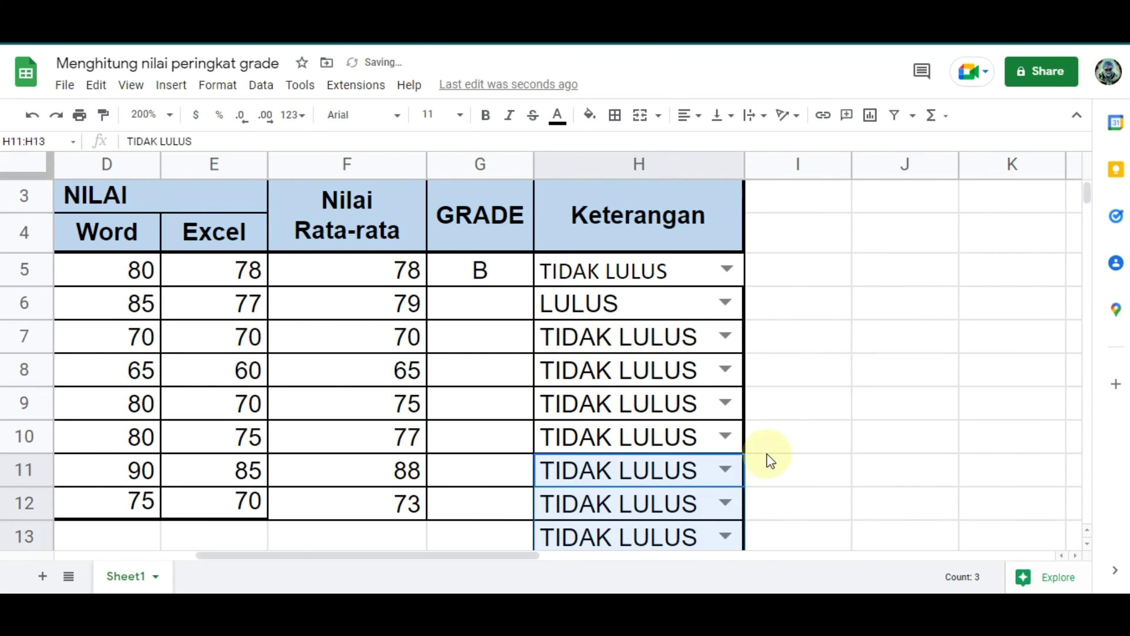
scroll(768, 453, down, 1)
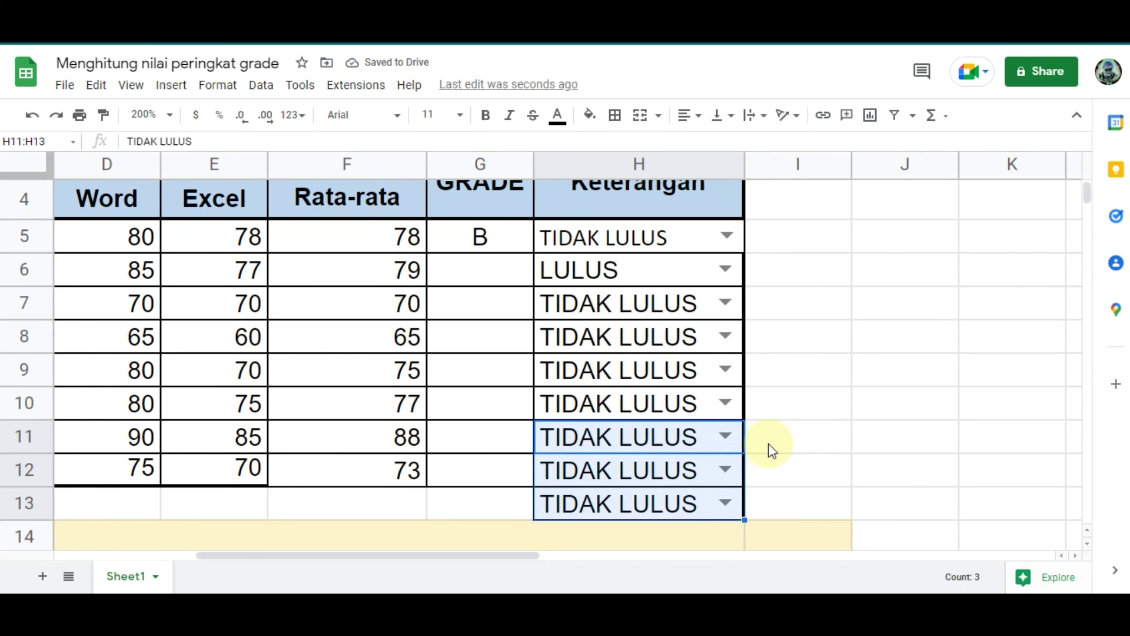
key(ctrl+z)
click(777, 414)
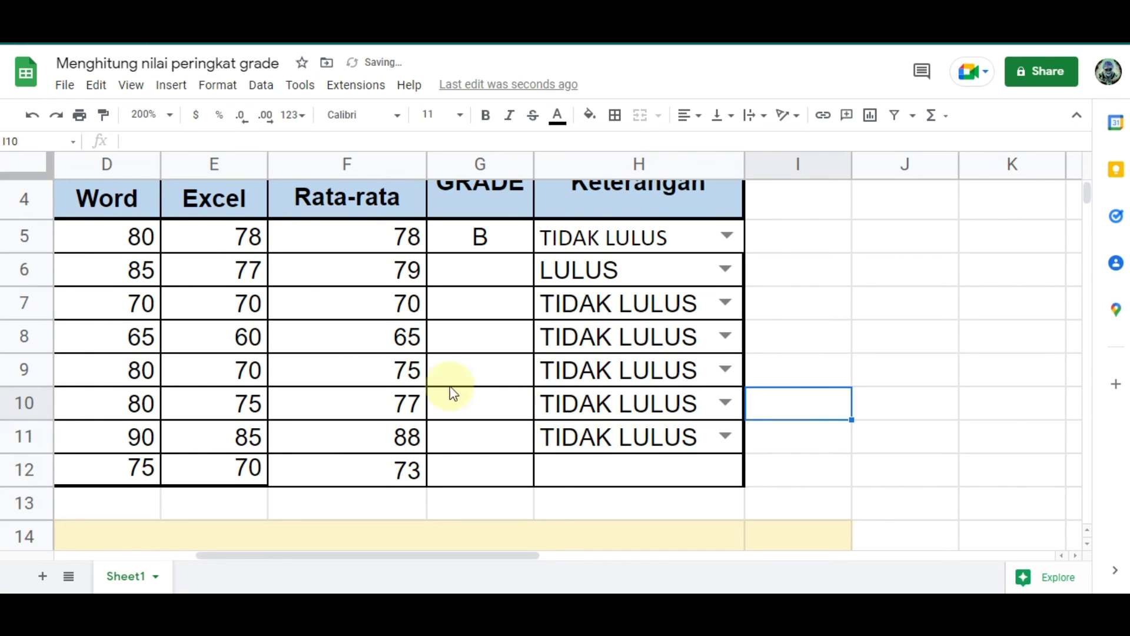
scroll(435, 380, up, 1)
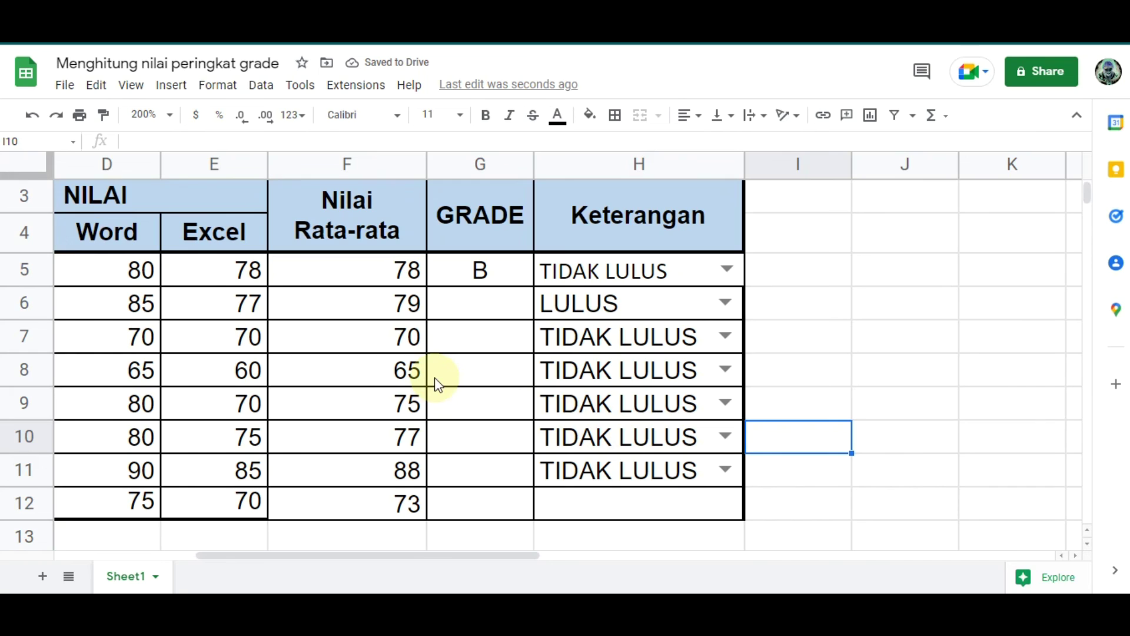